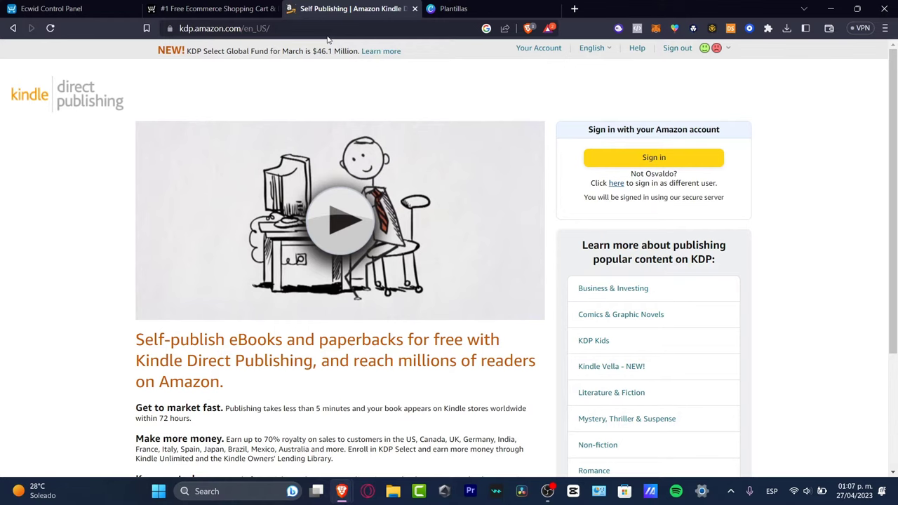
Step: Sign in to KDP and read the hardcover and paperback 'Why offer multiple formats?' notes on the Bookshelf
click(676, 156)
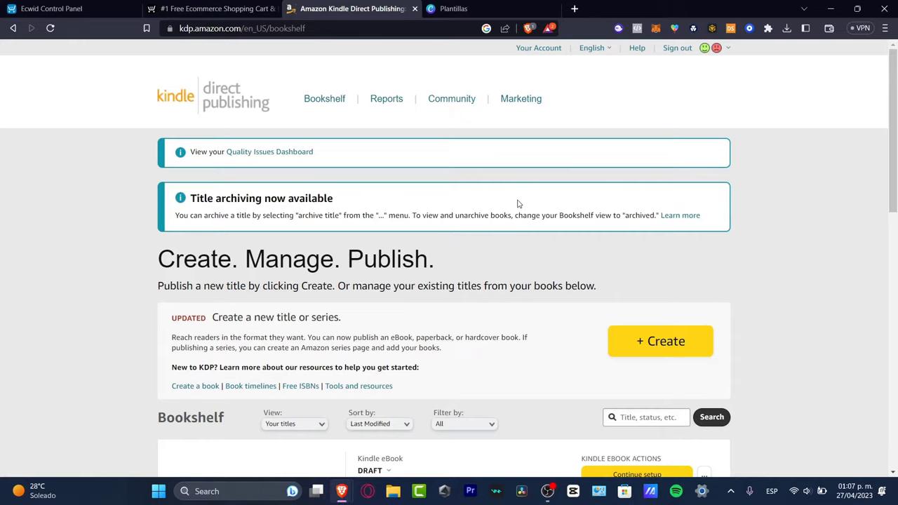
scroll(519, 206, down, 5)
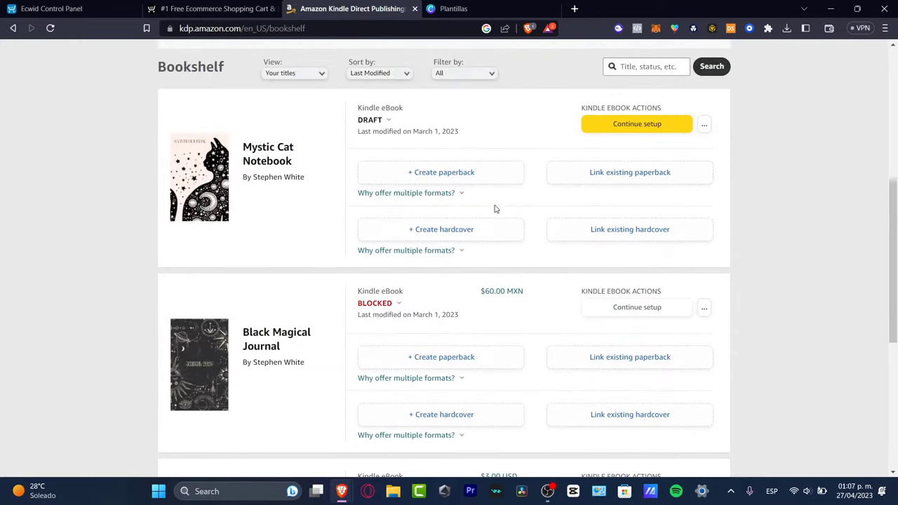
click(405, 249)
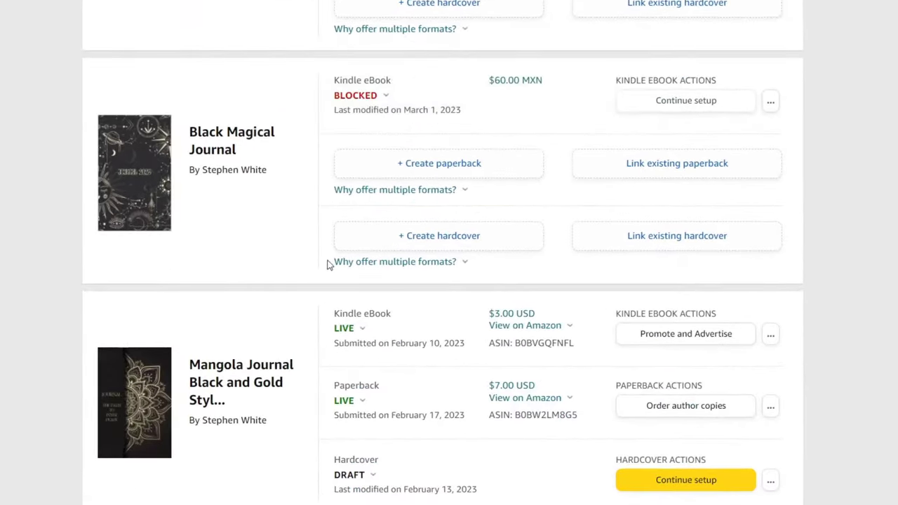
scroll(371, 211, down, 3)
scroll(371, 214, up, 3)
click(371, 210)
scroll(587, 149, up, 3)
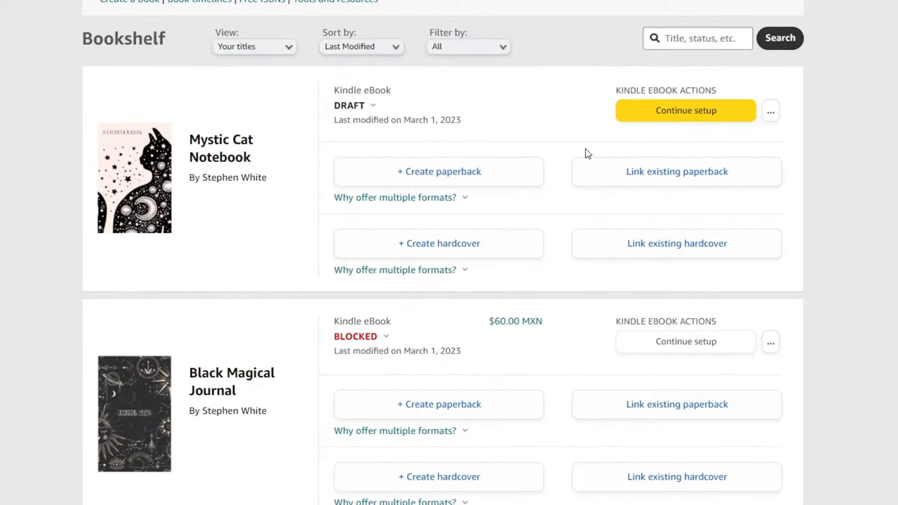
scroll(537, 276, down, 1)
scroll(537, 267, up, 7)
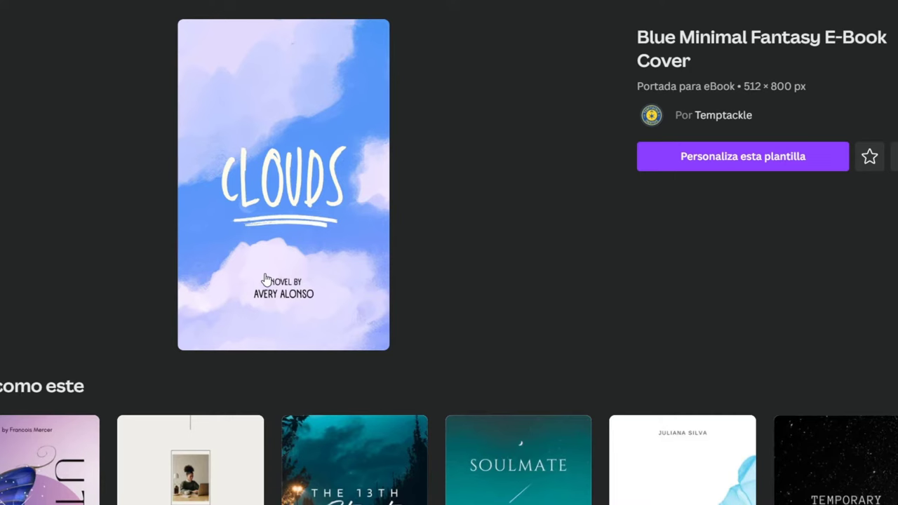
Step: Browse the template grid and open the pink 'First Love' romance ebook cover template for editing
scroll(322, 307, down, 3)
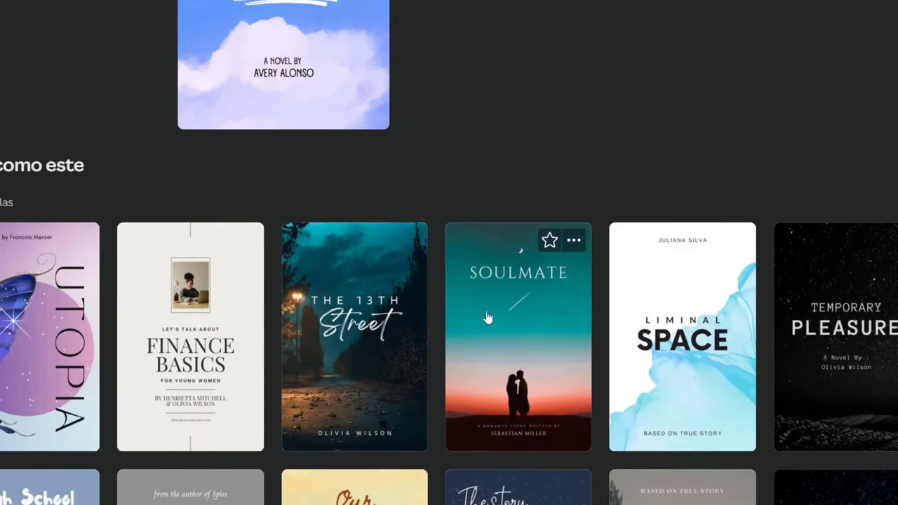
scroll(441, 330, up, 3)
scroll(495, 217, down, 3)
scroll(480, 226, up, 3)
scroll(601, 281, down, 3)
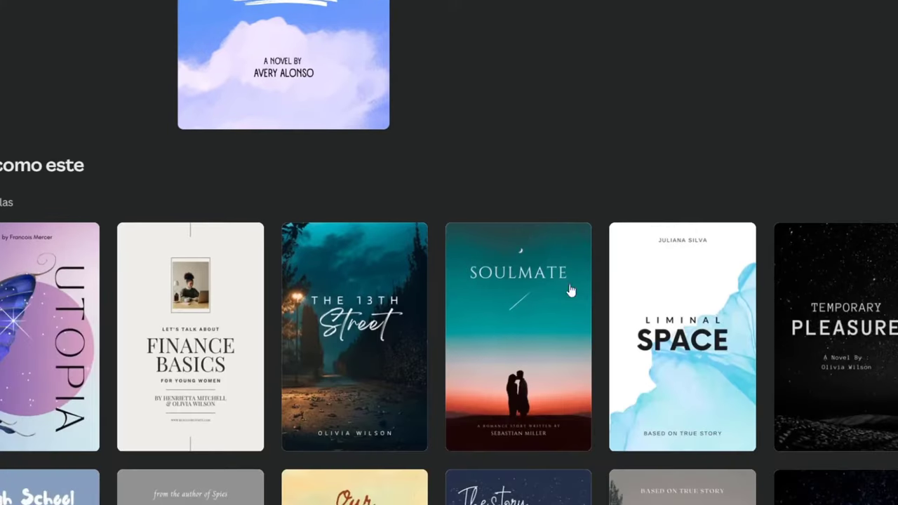
scroll(382, 392, down, 3)
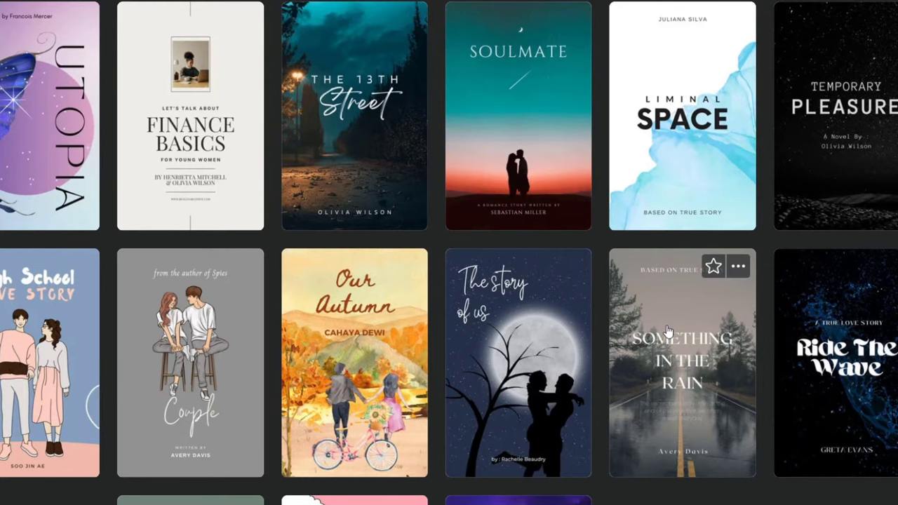
scroll(673, 329, down, 3)
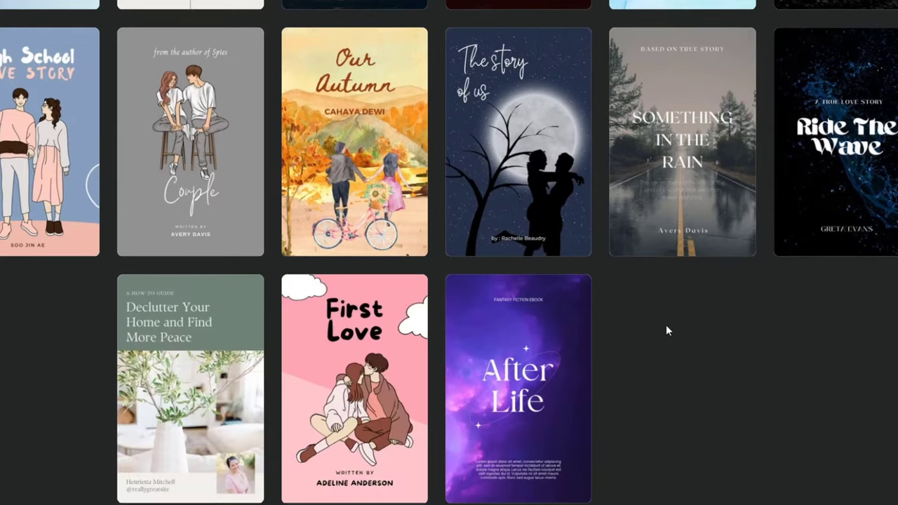
click(352, 392)
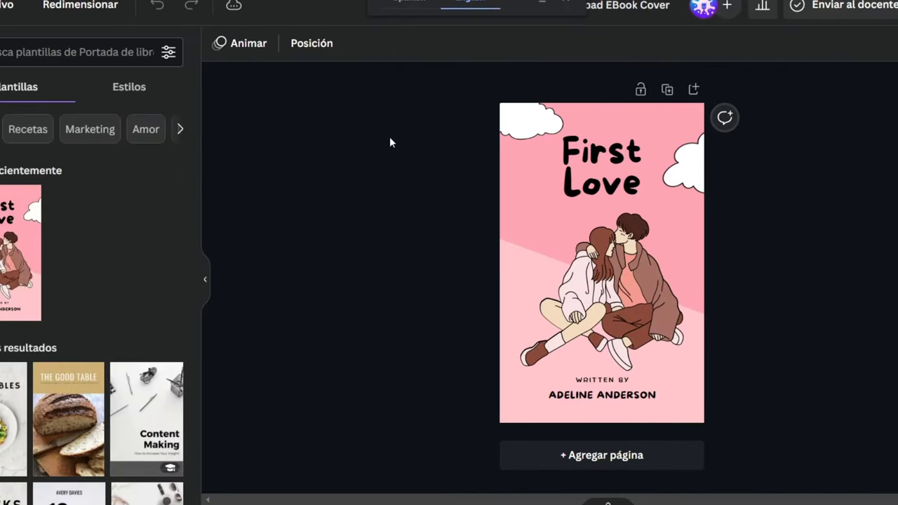
Step: Dismiss the page translation offer and switch to the Kindle Direct Publishing bookshelf tab
click(540, 2)
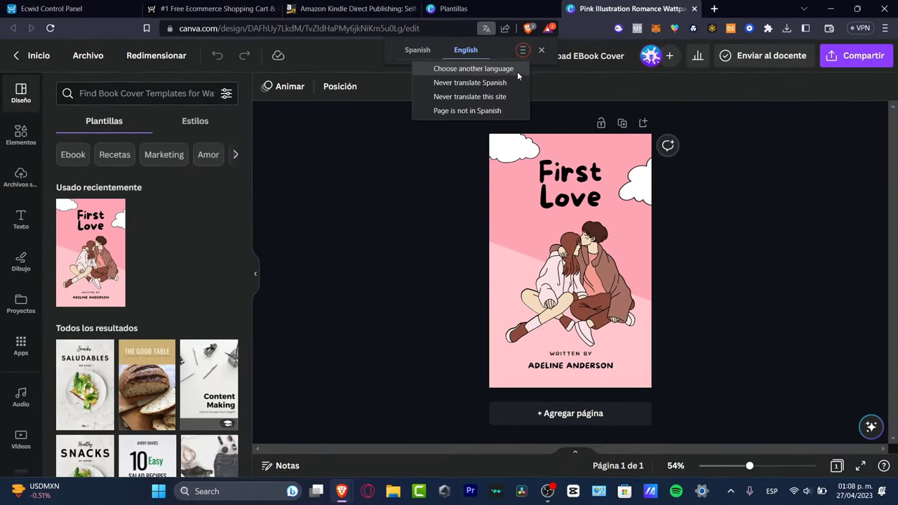
click(756, 184)
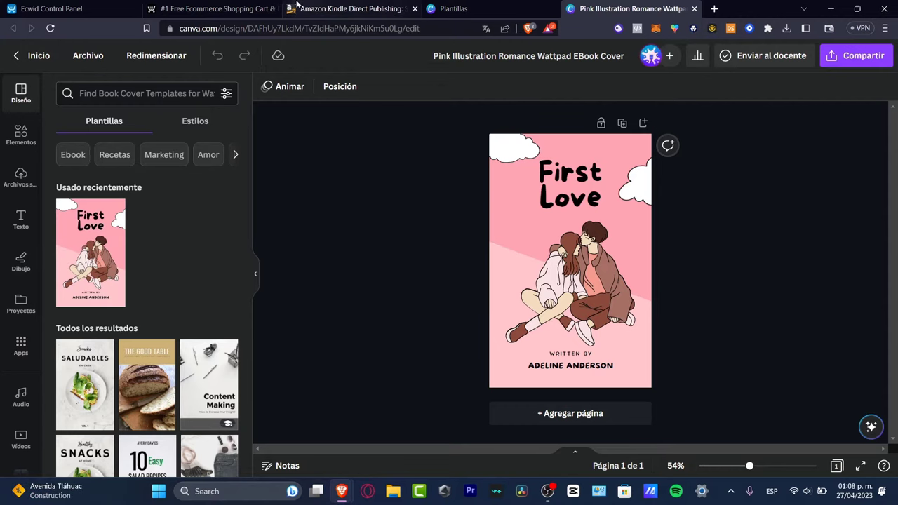
click(328, 7)
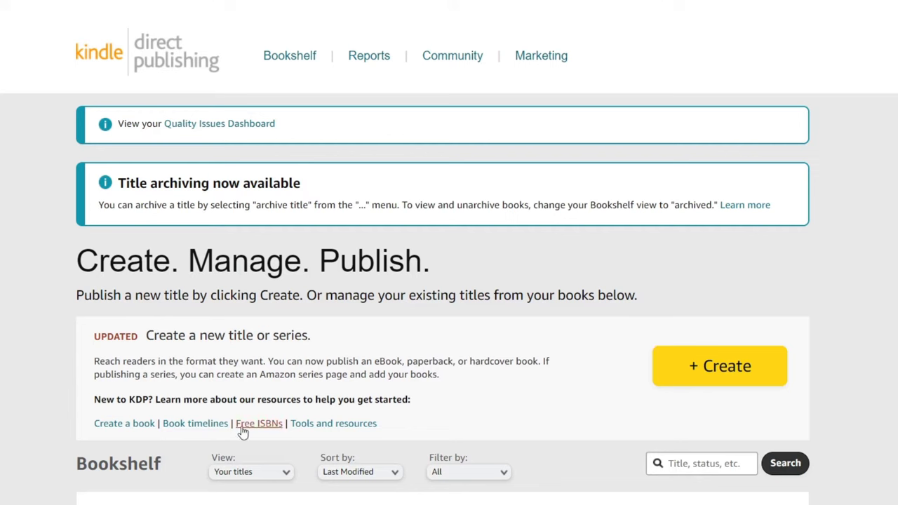
click(138, 427)
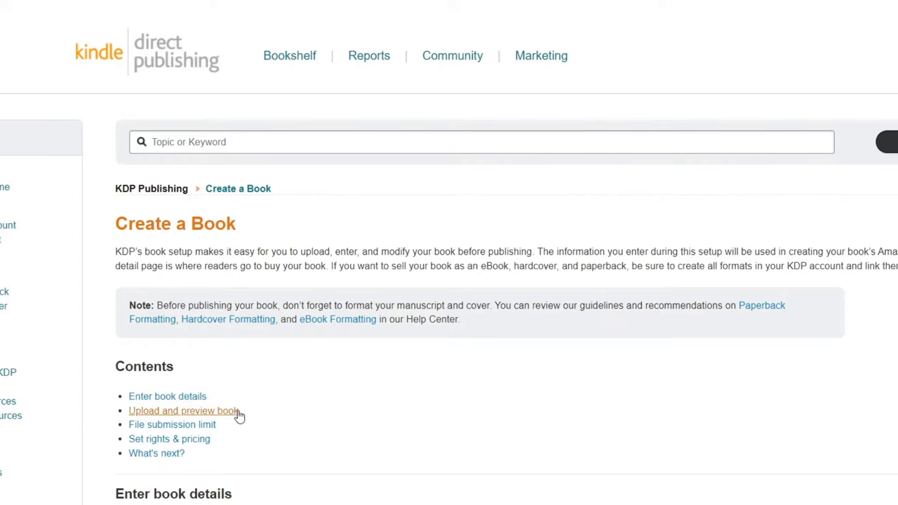
scroll(242, 413, down, 3)
scroll(245, 415, down, 3)
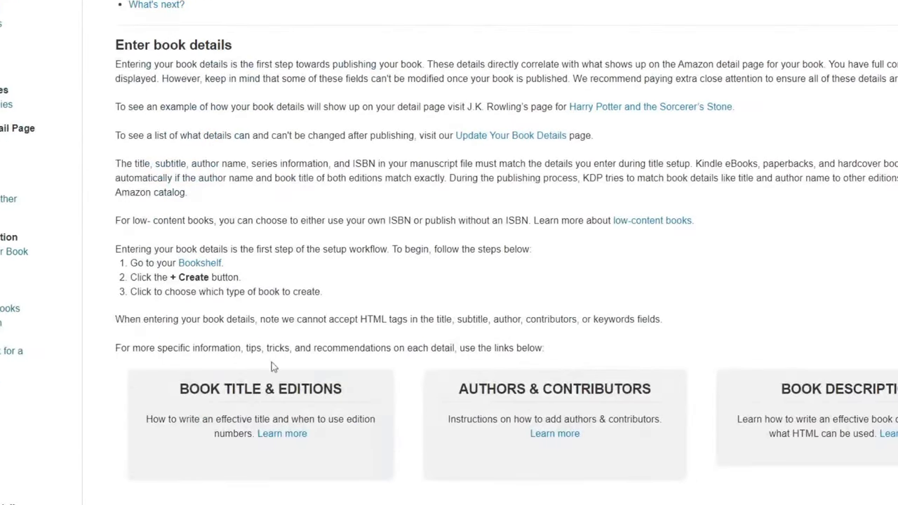
drag(154, 45, 223, 45)
drag(386, 136, 599, 140)
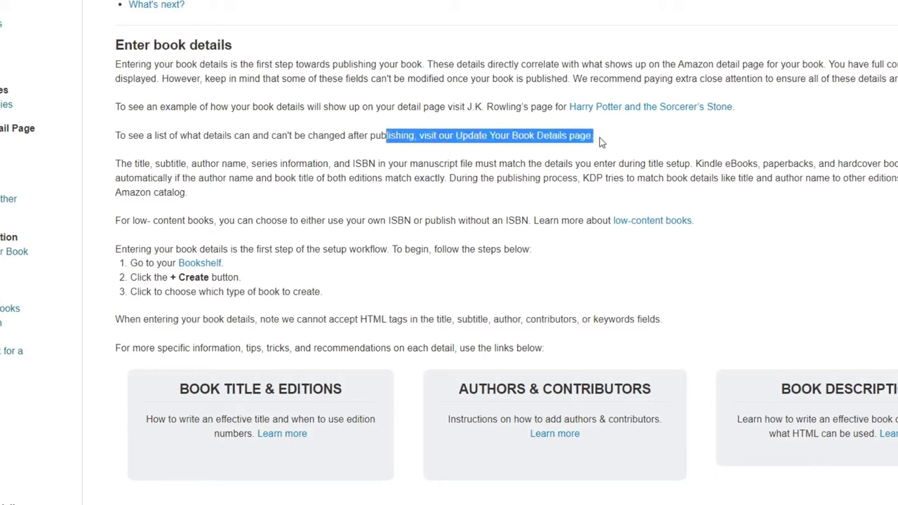
click(623, 165)
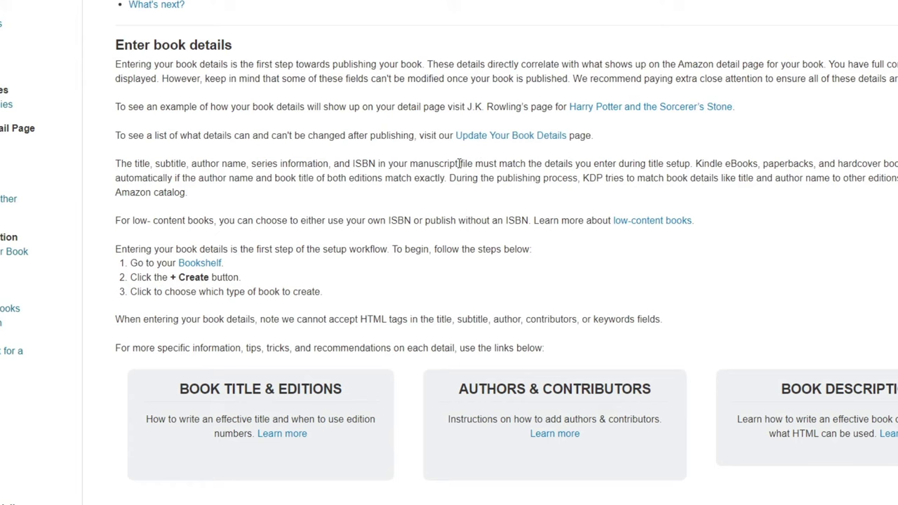
scroll(623, 285, down, 3)
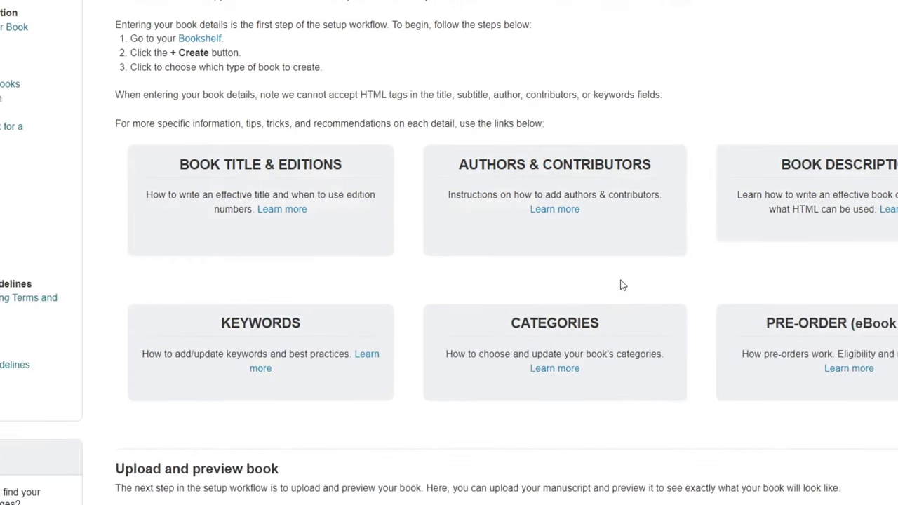
scroll(622, 284, down, 3)
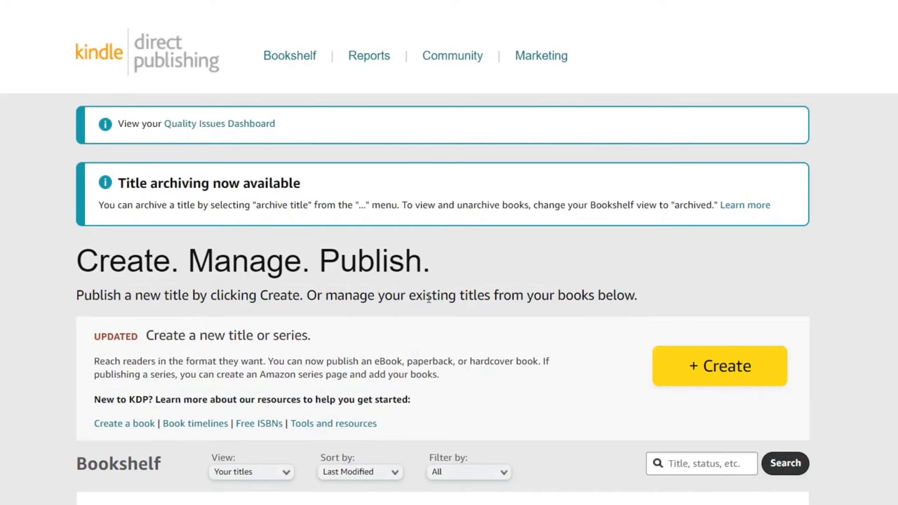
Step: Open KDP Tools and Resources and browse the Manuscript formatting resources decision trees
click(344, 421)
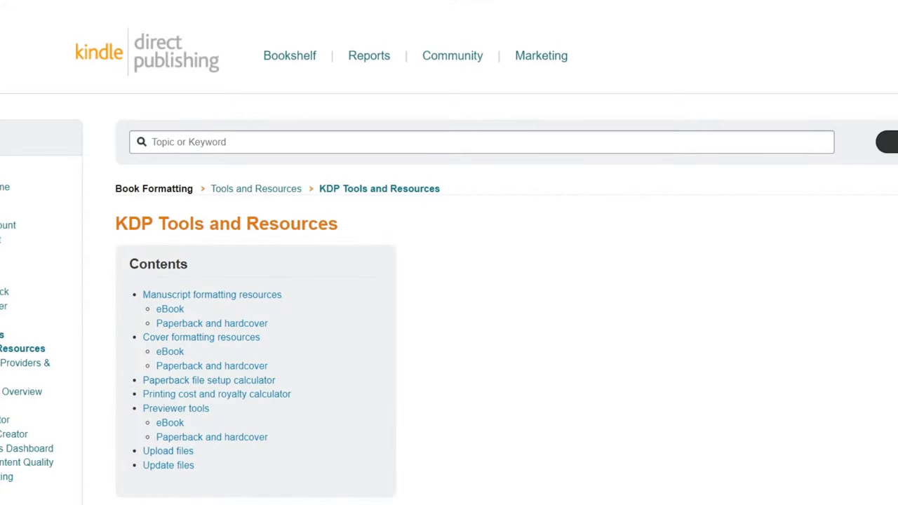
scroll(437, 200, down, 6)
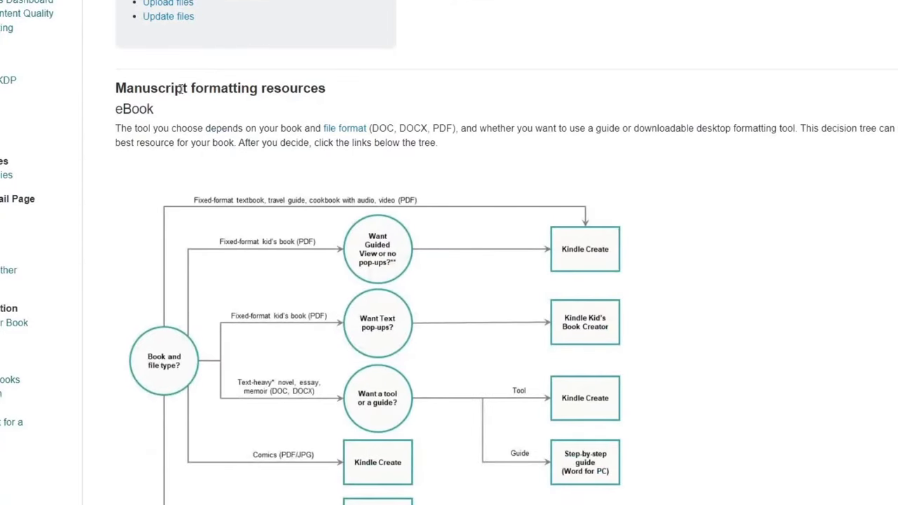
drag(183, 89, 330, 96)
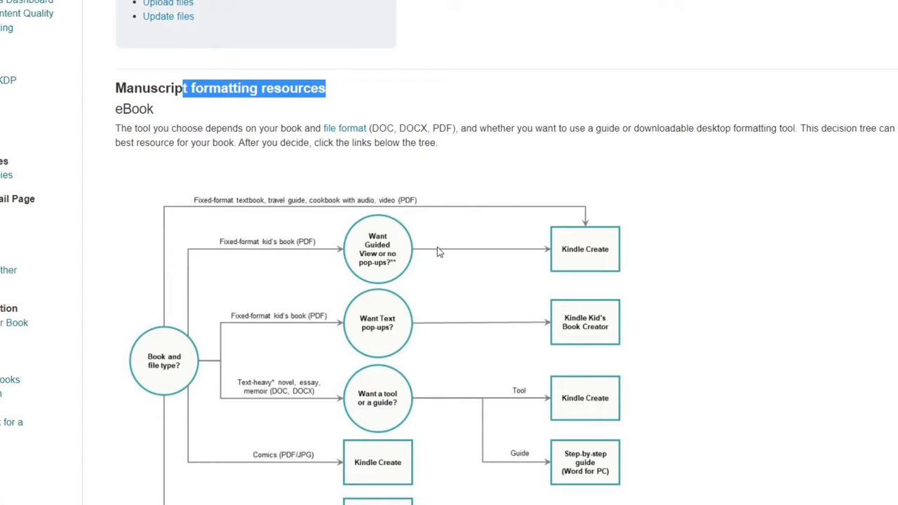
scroll(435, 252, down, 3)
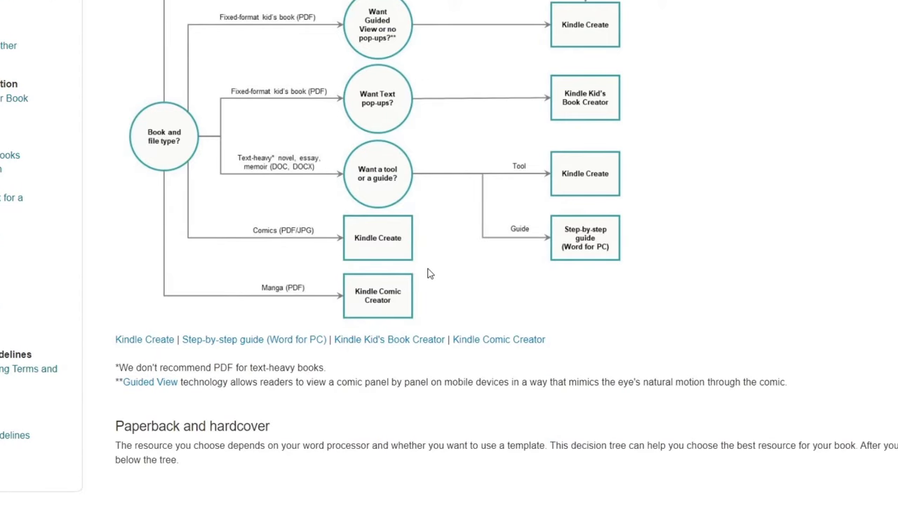
scroll(430, 274, down, 6)
scroll(429, 273, up, 3)
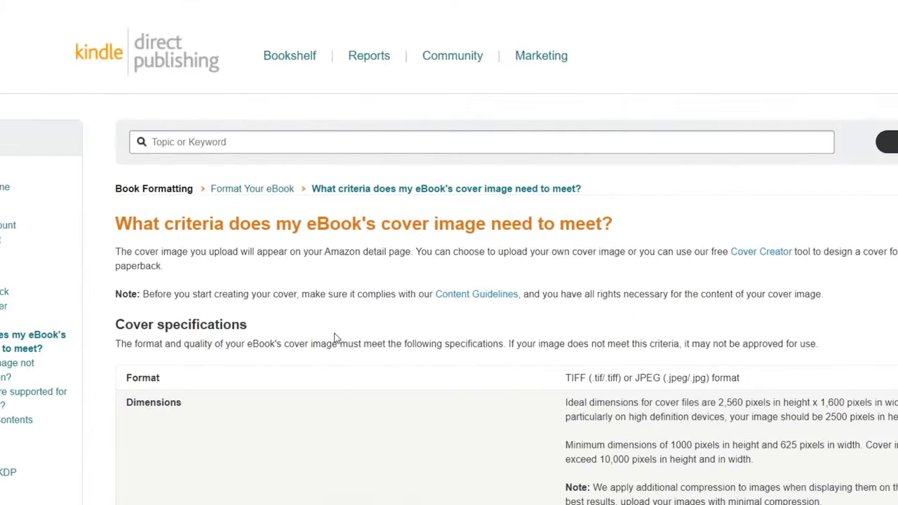
Step: Scroll the eBook cover specifications and highlight the ideal 2,560 × 1,600 pixel dimensions
scroll(336, 338, down, 3)
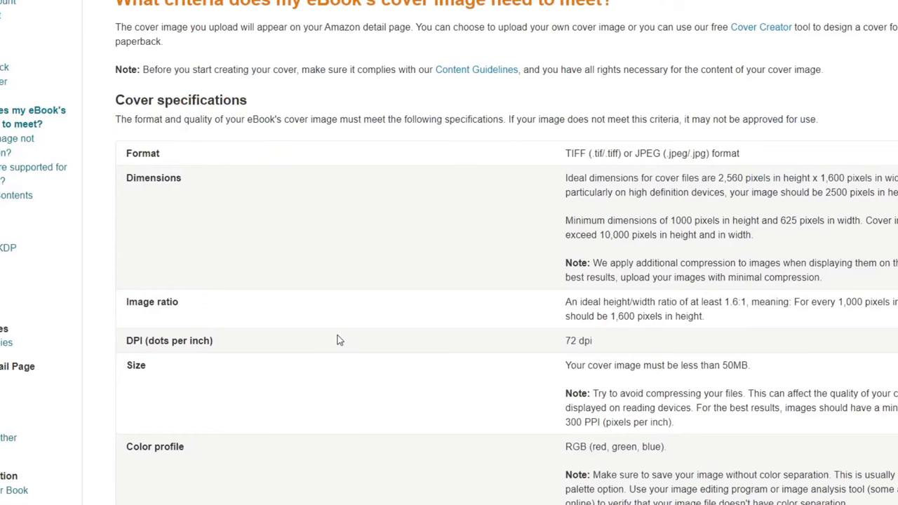
scroll(337, 340, down, 3)
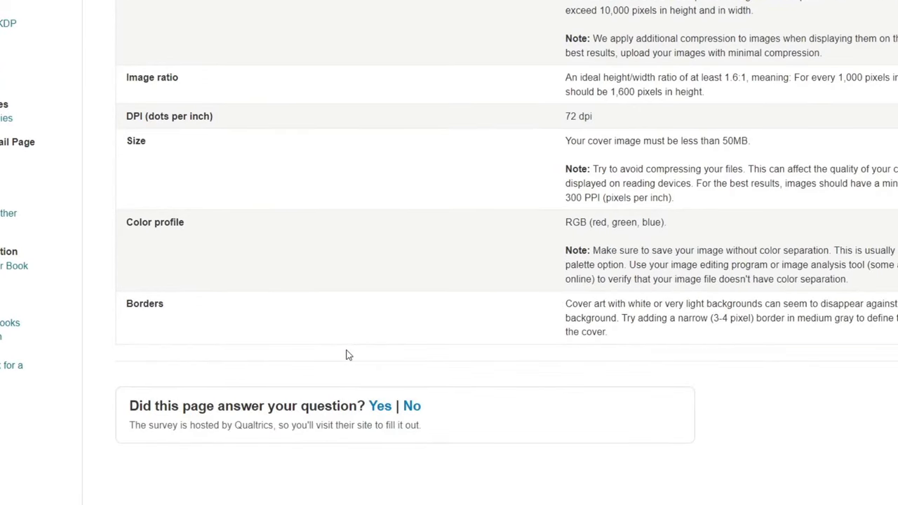
scroll(344, 355, up, 3)
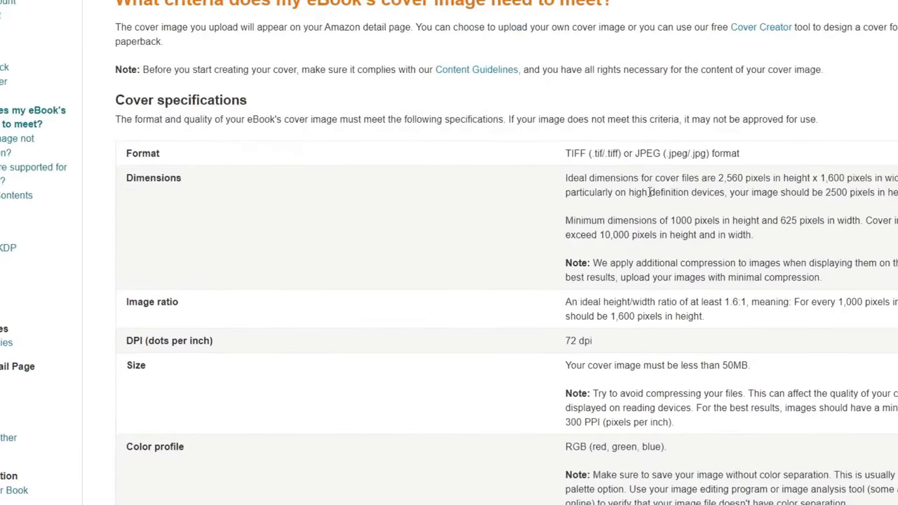
drag(621, 177, 895, 188)
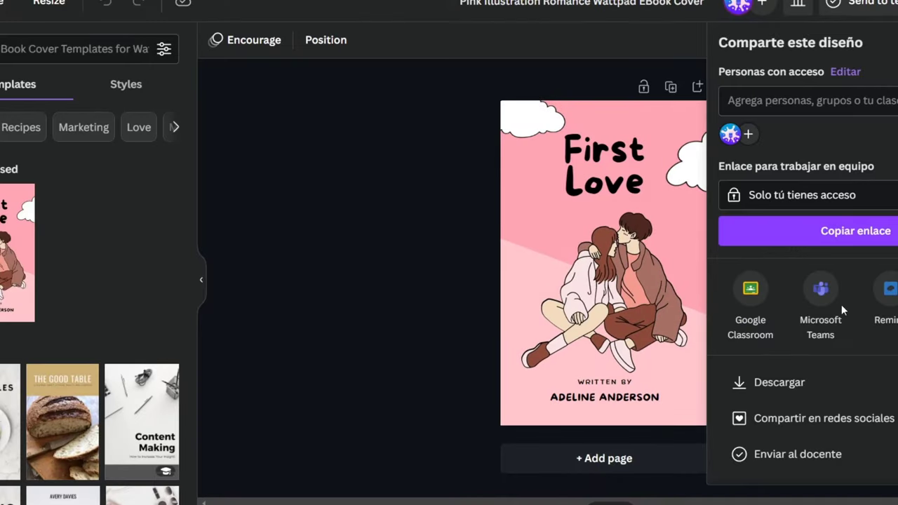
Step: Resize the First Love design to a custom 2560 px width and 1600 px height
click(814, 379)
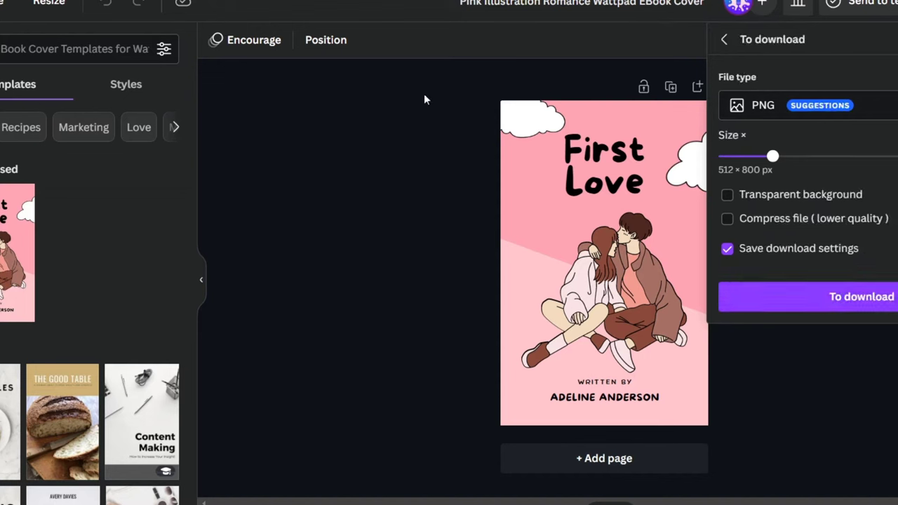
click(63, 6)
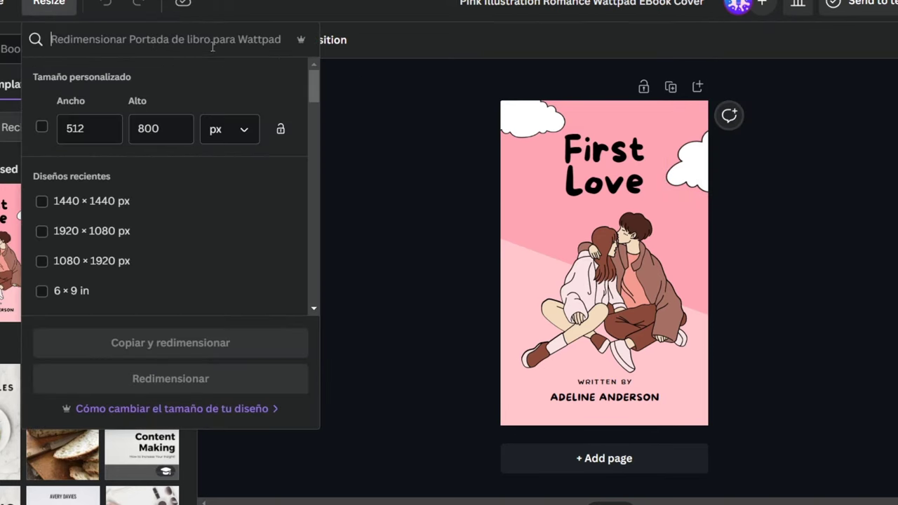
click(95, 134)
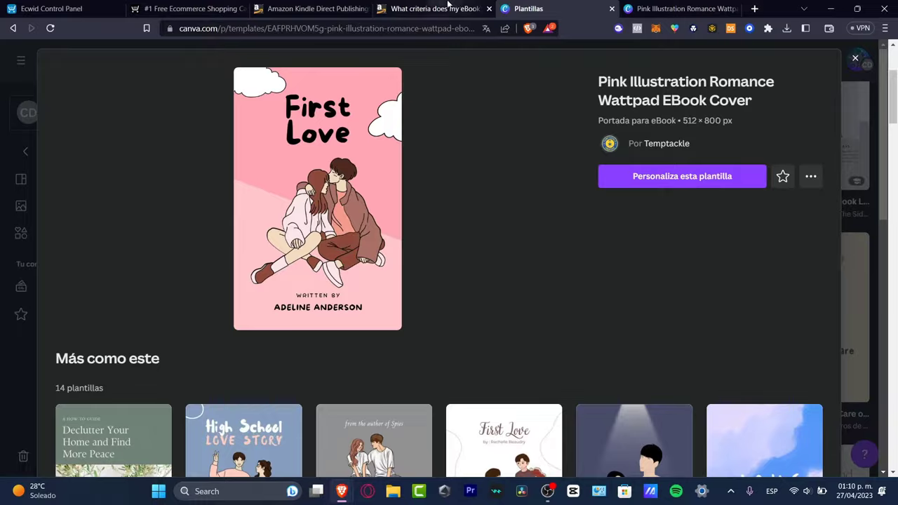
click(447, 8)
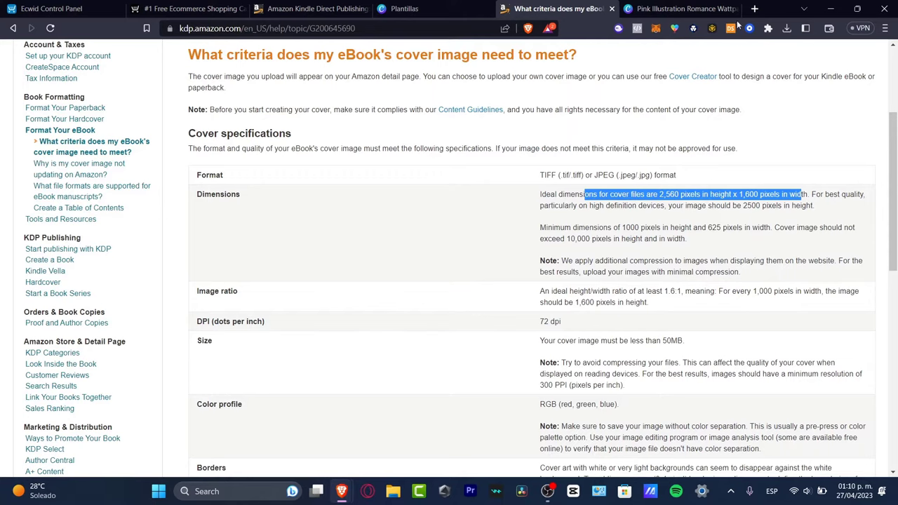
click(683, 9)
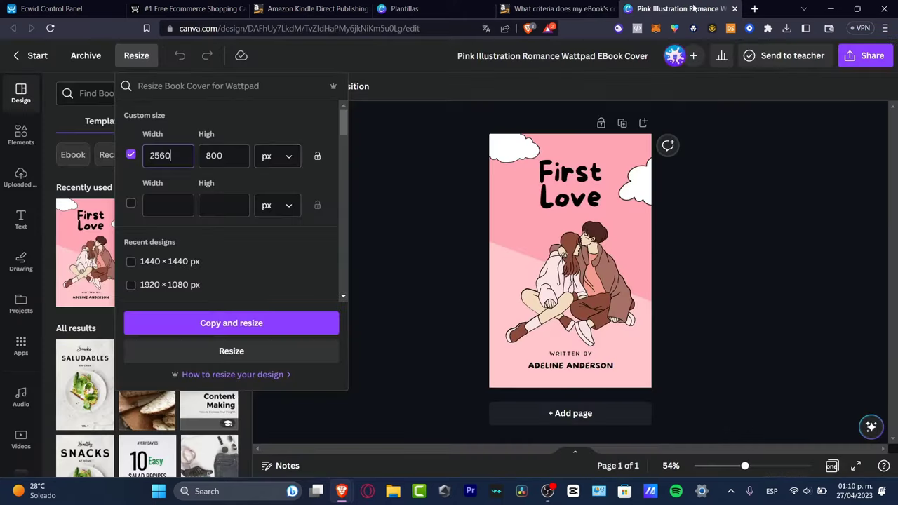
double_click(214, 155)
text(1600)
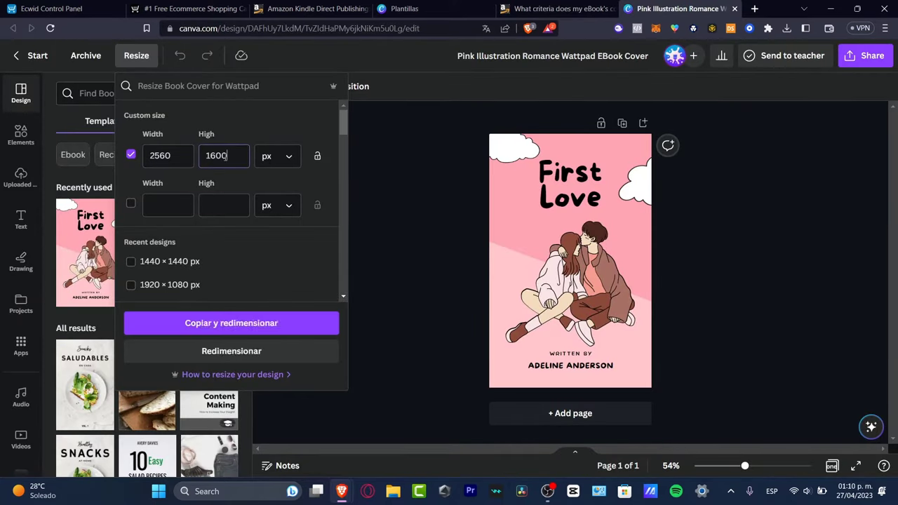
click(273, 352)
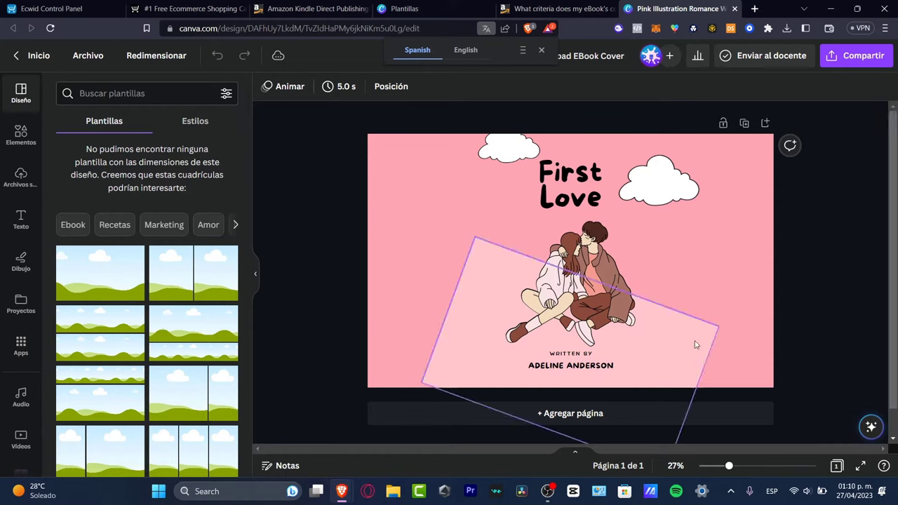
Step: Read through the specifications on the KDP eBook cover criteria help page
click(404, 8)
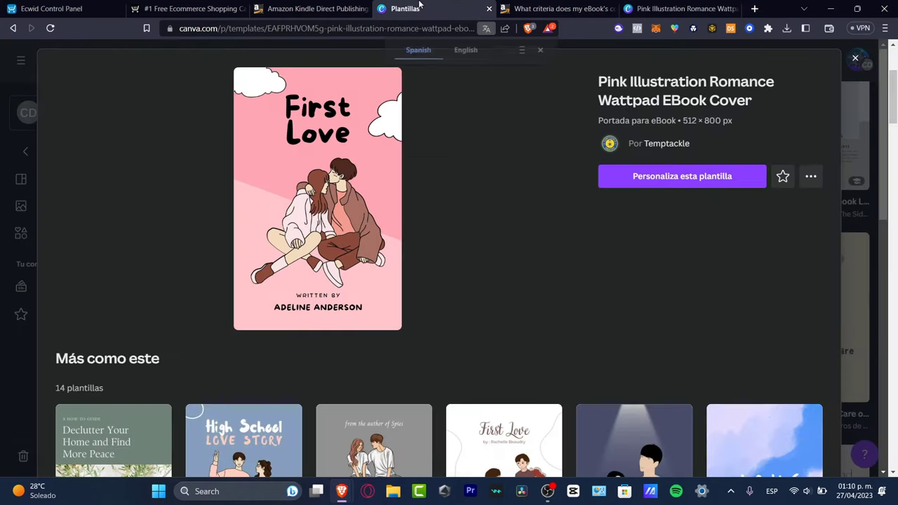
click(551, 9)
click(244, 297)
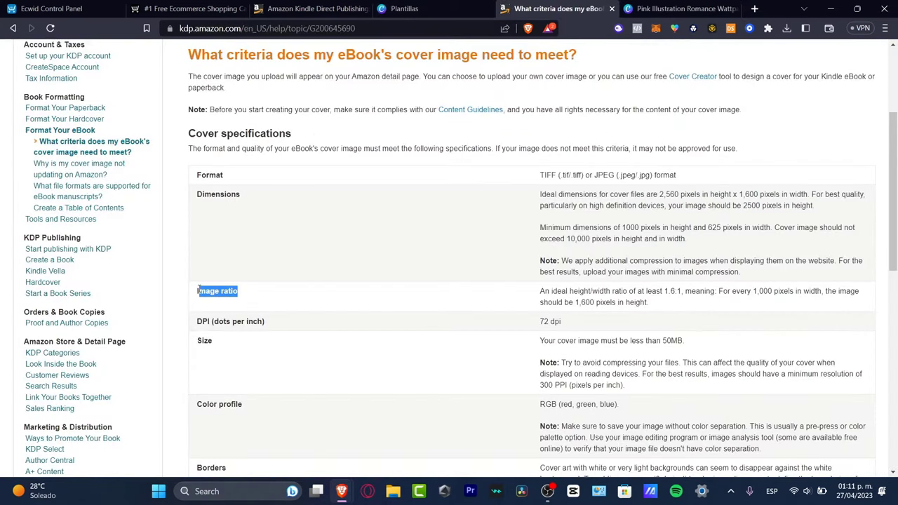
scroll(303, 350, down, 3)
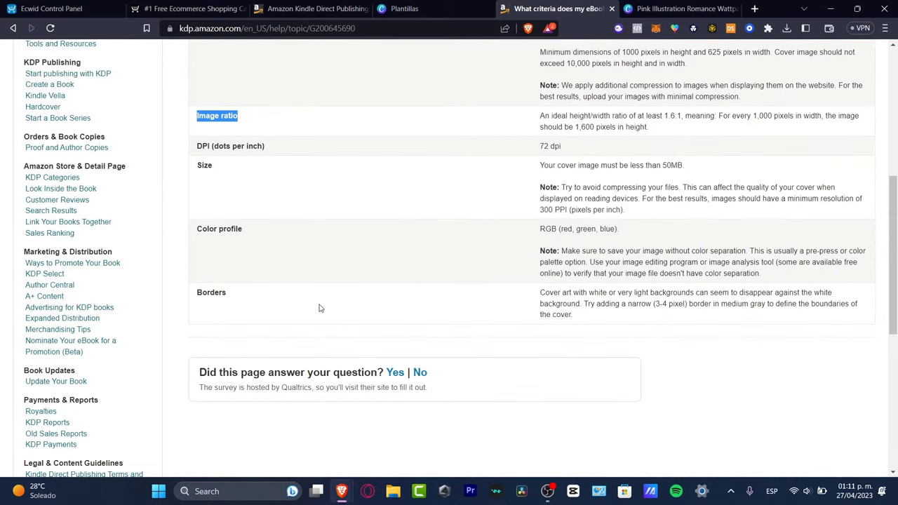
scroll(685, 320, down, 6)
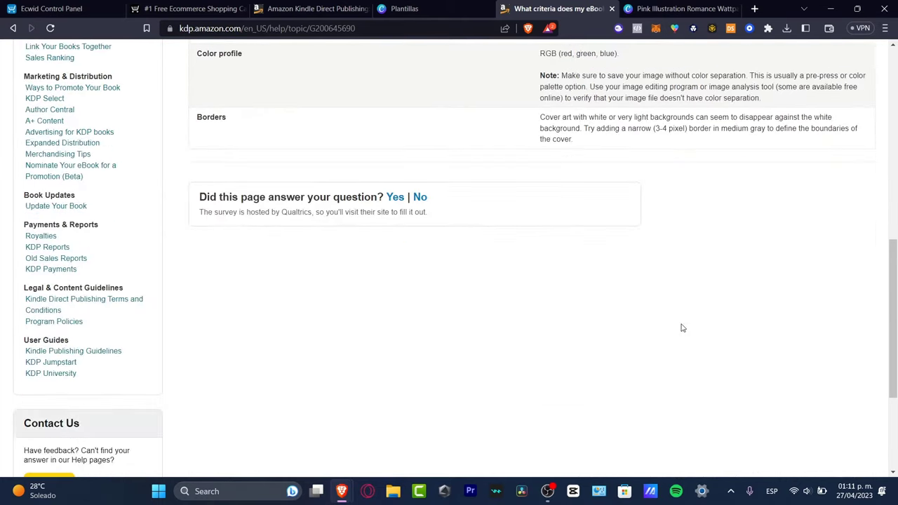
scroll(678, 330, up, 10)
scroll(671, 320, up, 2)
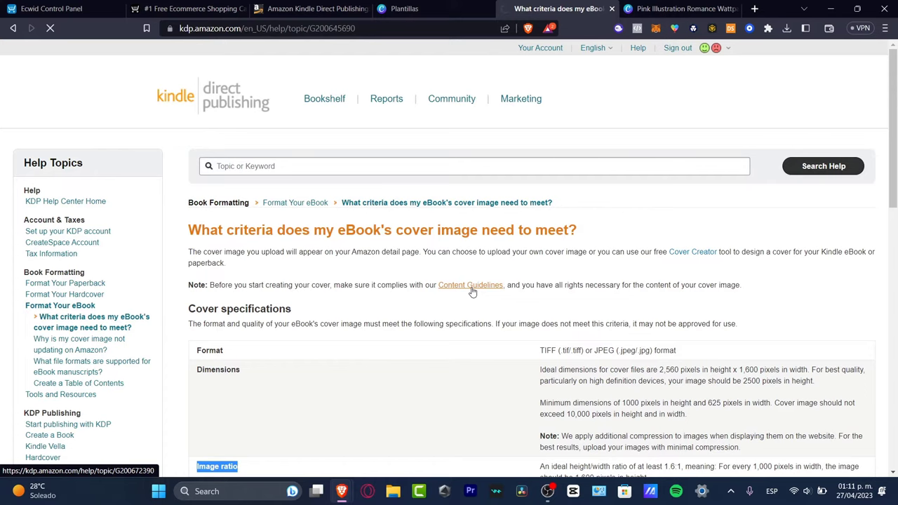
scroll(510, 368, down, 3)
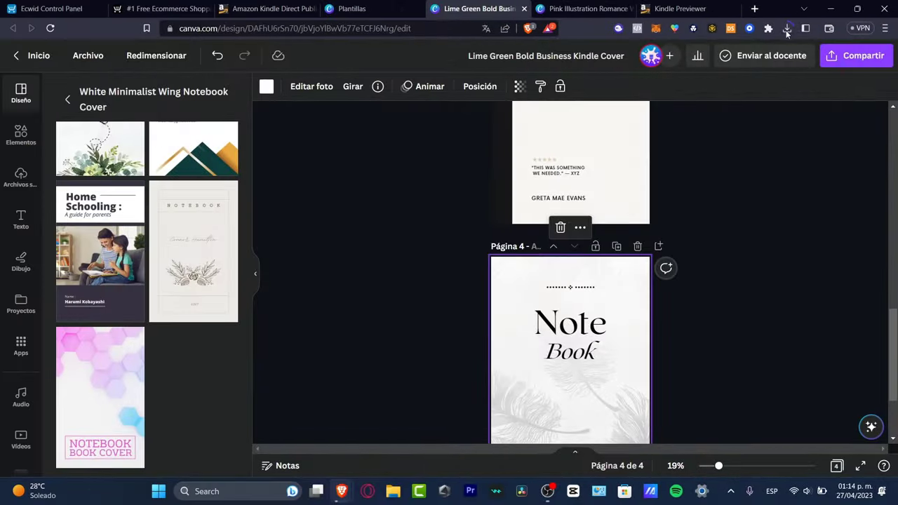
Step: Close the downloads list and select 'Kindle Cover' in the Lime Green design's title
click(786, 28)
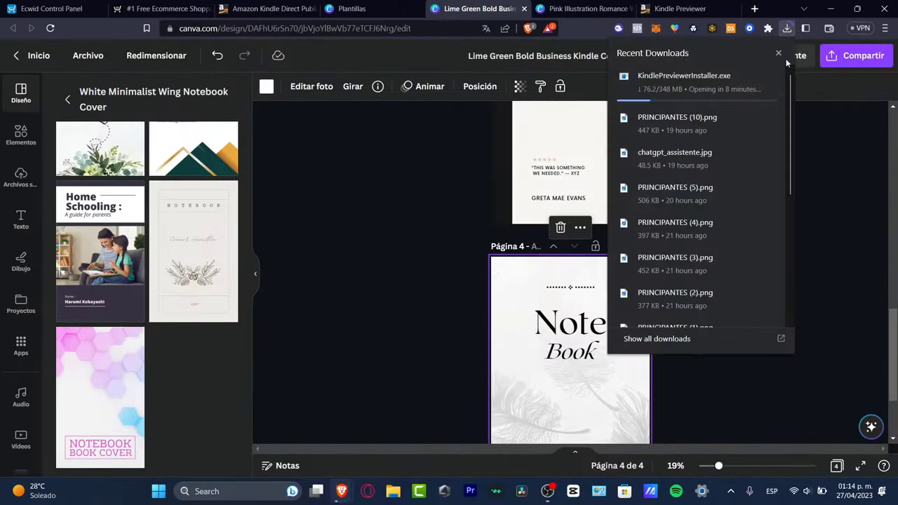
click(750, 386)
scroll(593, 284, up, 10)
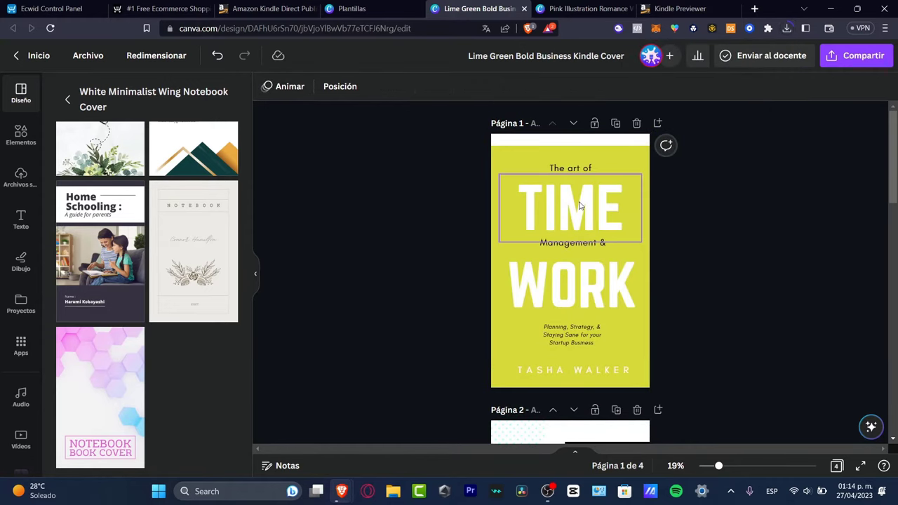
click(605, 56)
drag(613, 56, 573, 56)
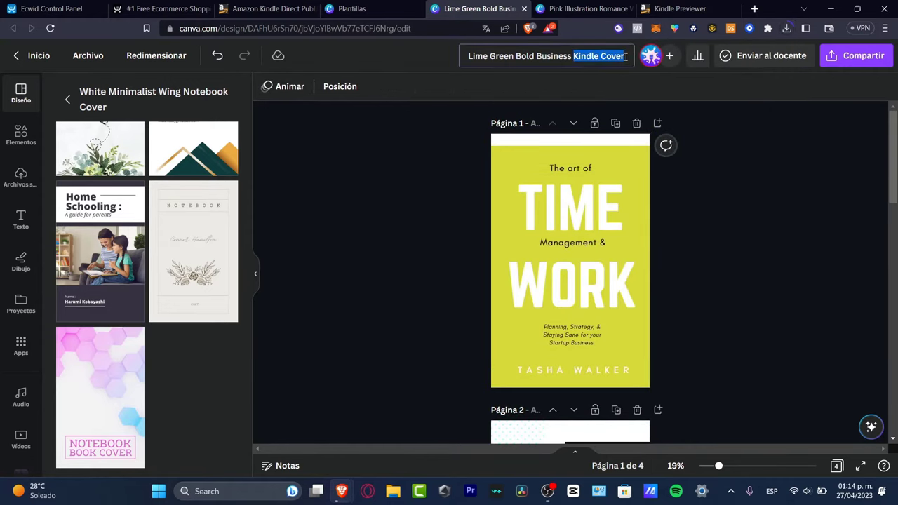
Step: Check the KDP bookshelf and First Love design, then return to the Lime Green design
click(270, 8)
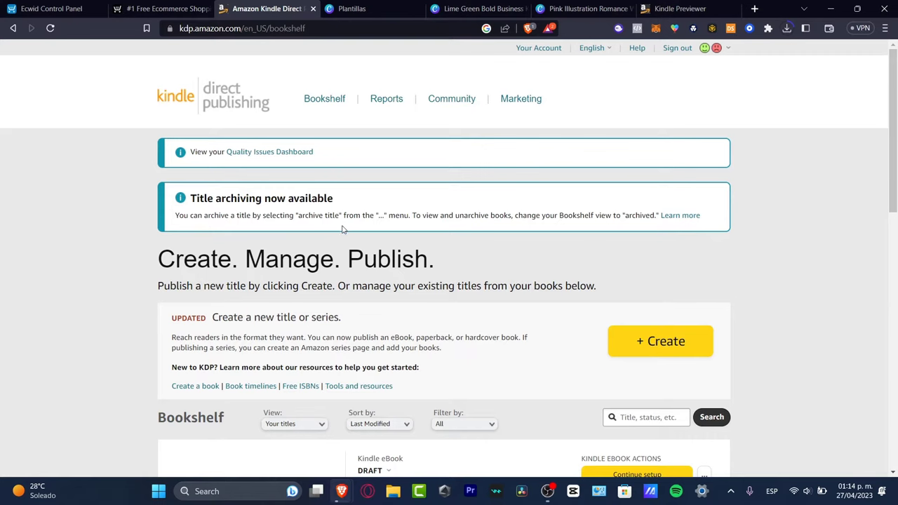
click(584, 9)
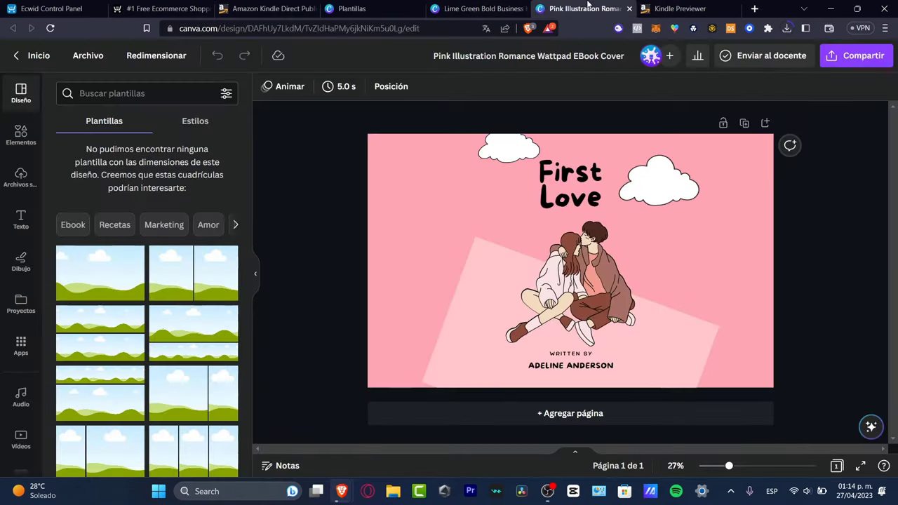
click(480, 8)
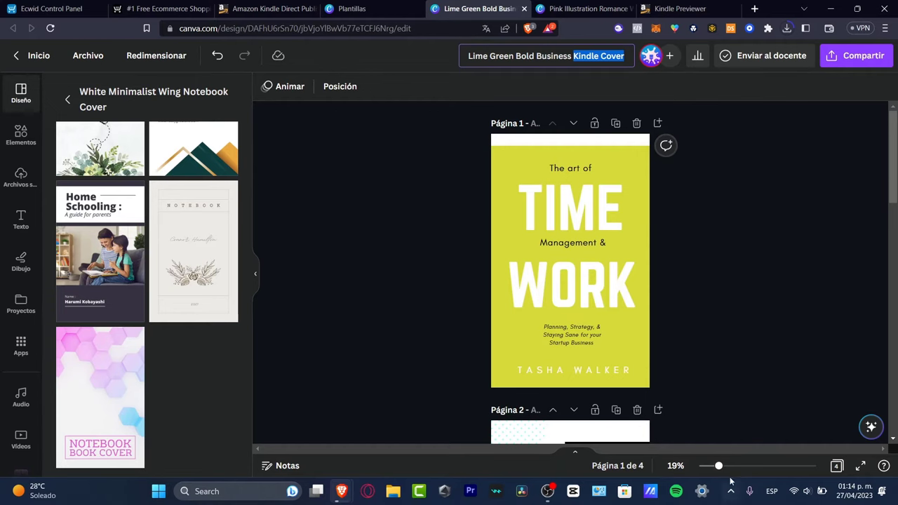
Step: Replace the cover's author credit with 'TECH EXPRESS'
mouse_move(727, 477)
mouse_down()
mouse_move(753, 477)
mouse_move(727, 481)
mouse_up()
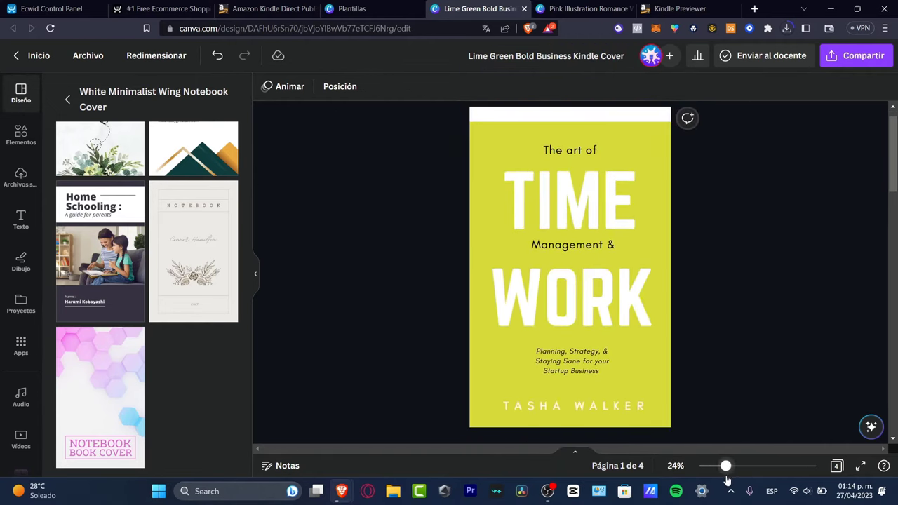
double_click(632, 413)
text(TE)
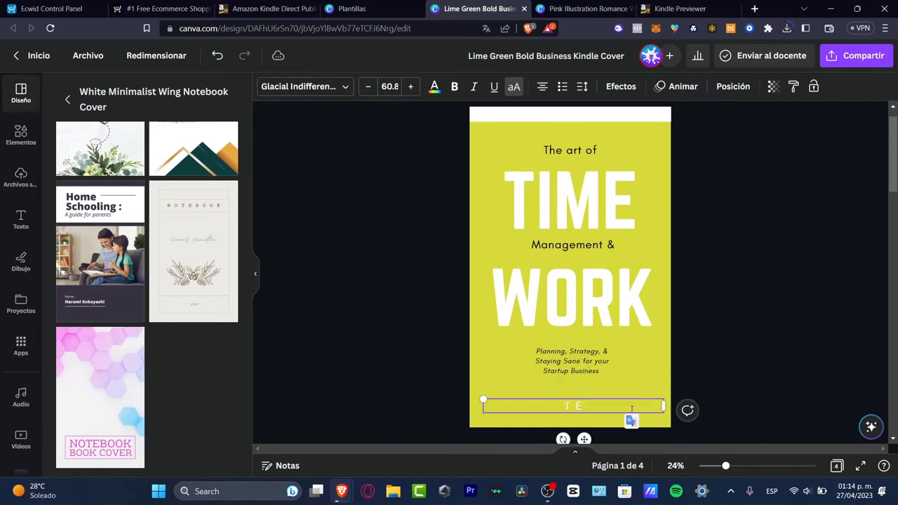
text(CH EXPRESS)
click(730, 369)
Step: Retitle page 2 as 'CHAPTER 1' with the heading 'THE IDEA'
scroll(813, 345, down, 5)
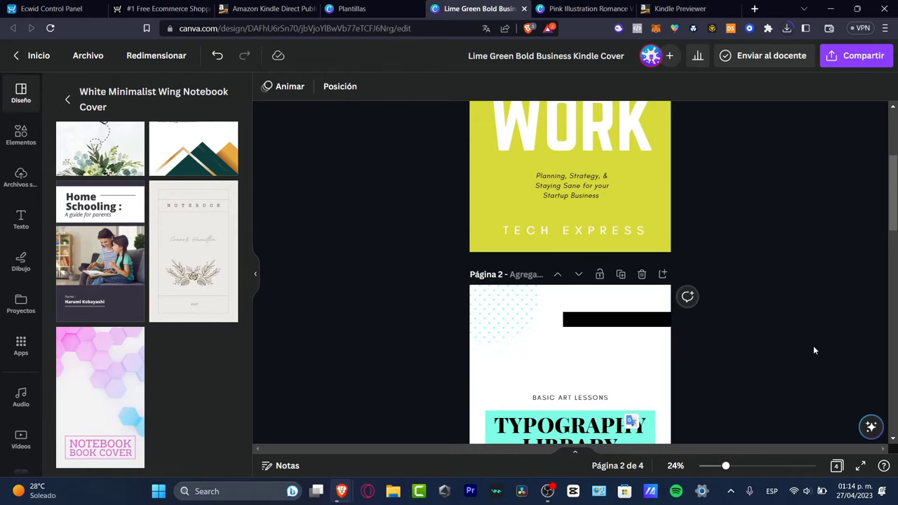
click(577, 226)
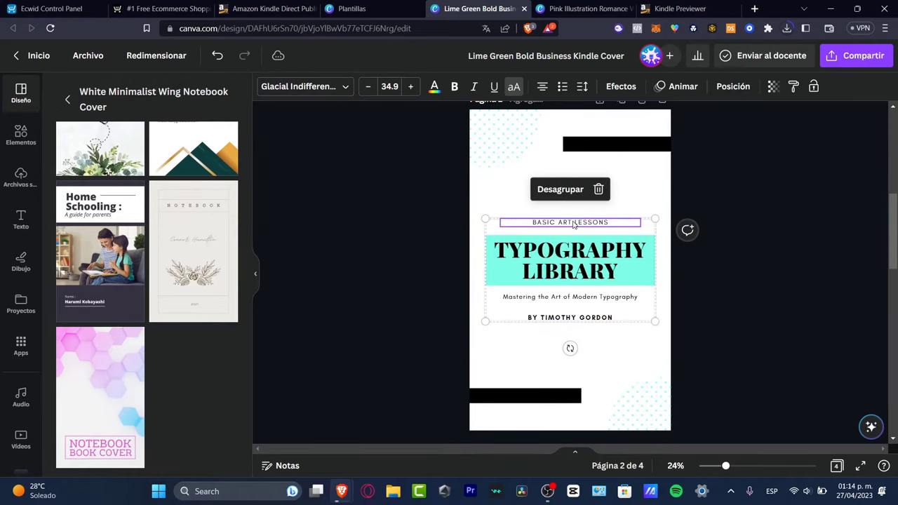
double_click(576, 222)
text(CHAPTER 1)
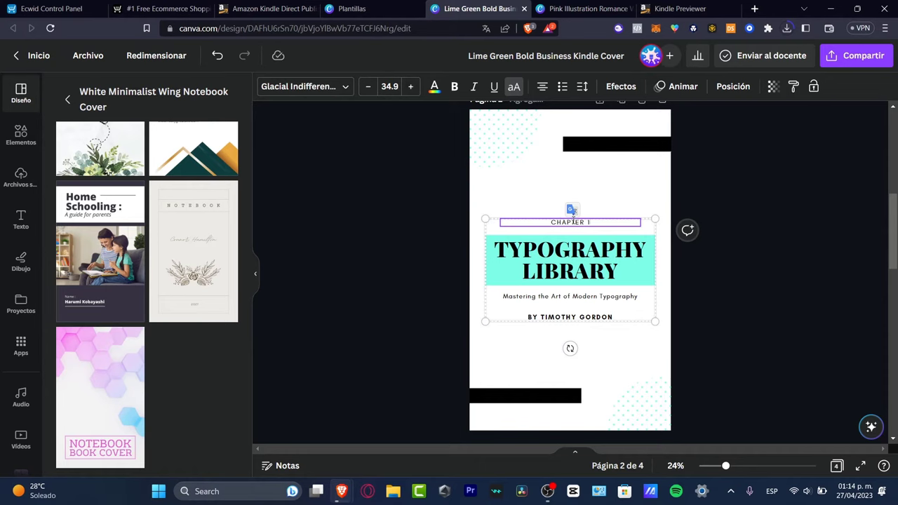
double_click(596, 259)
drag(631, 272, 510, 240)
text(THE IDEA)
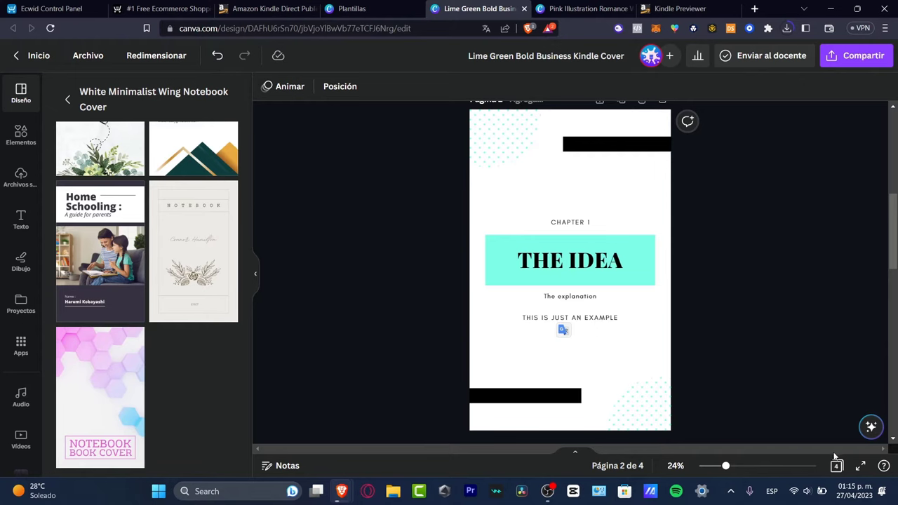
Step: Duplicate the CHAPTER 1 title page in the grid view to make extra chapter pages
click(837, 466)
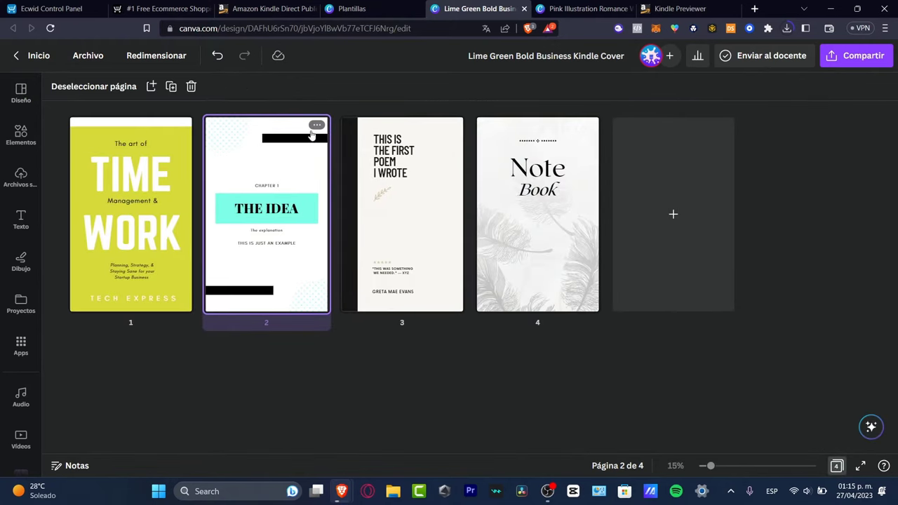
click(316, 125)
click(373, 158)
click(453, 125)
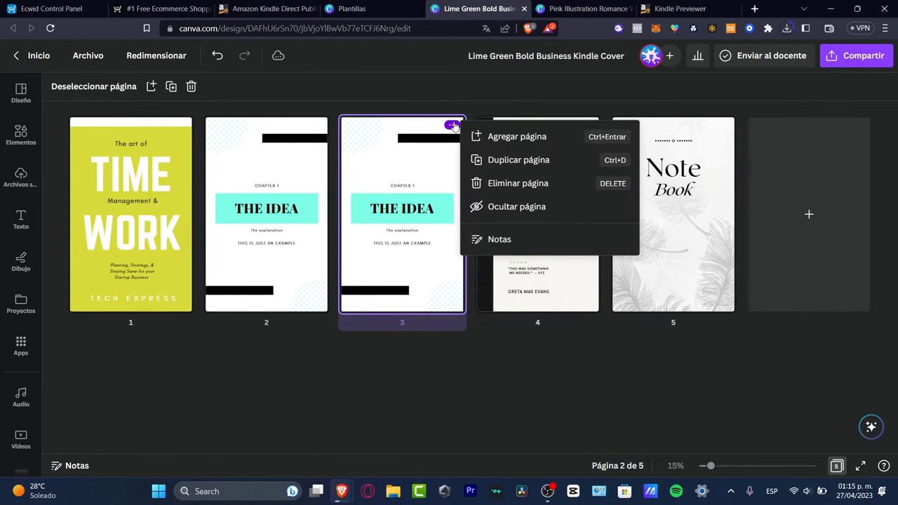
click(469, 405)
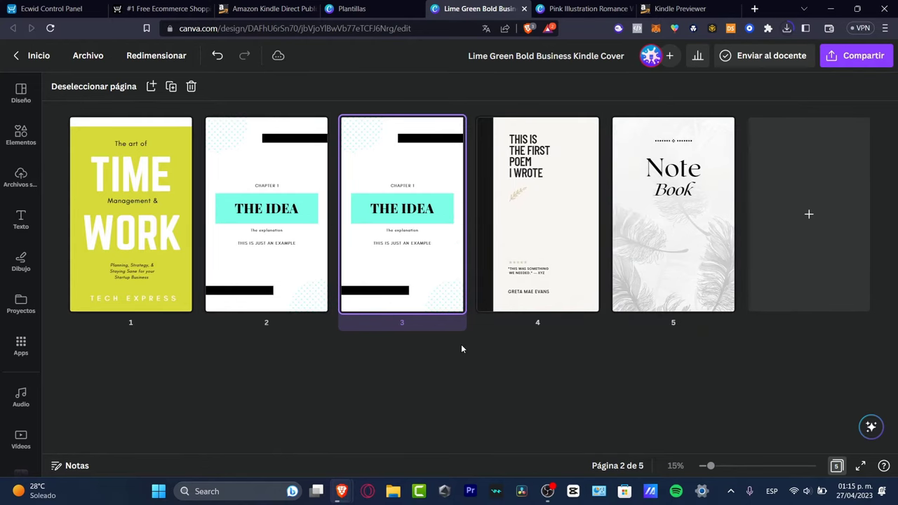
key(ctrl+d)
key(ctrl+d)
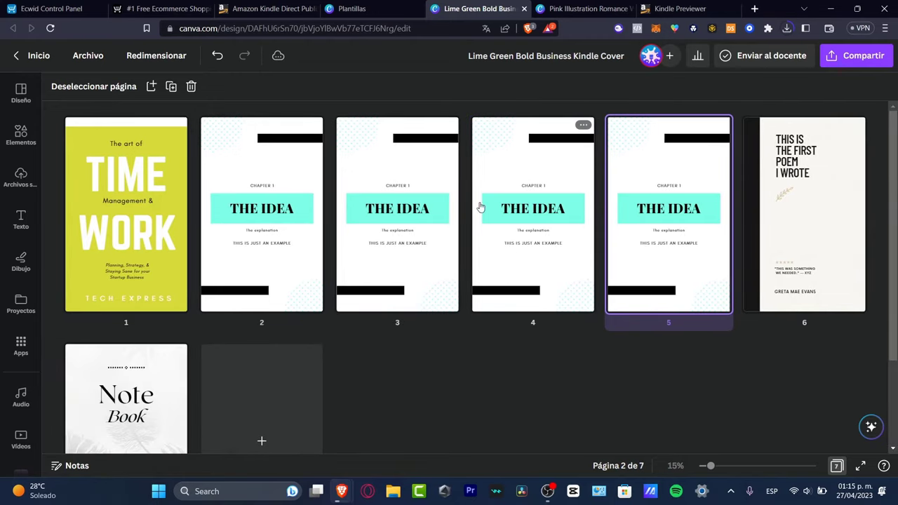
Step: Change page 3's chapter label to CHAPTER 2
double_click(395, 181)
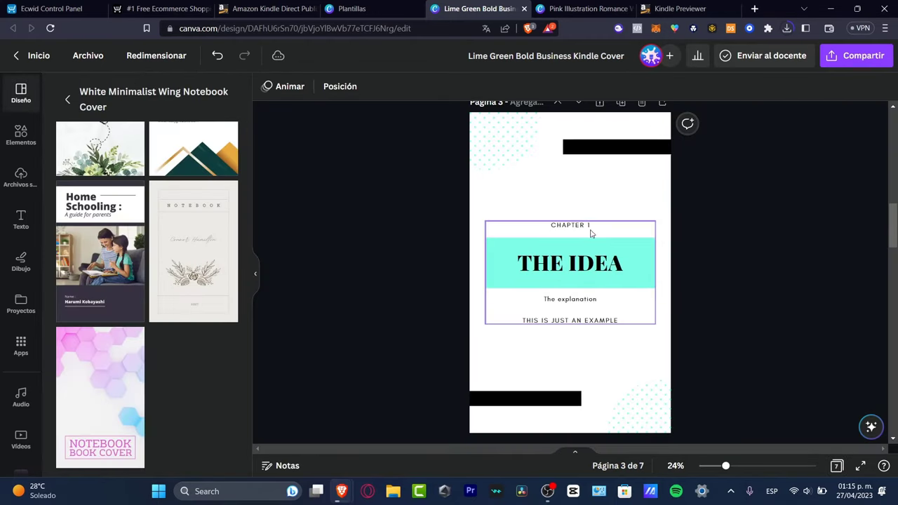
click(591, 228)
click(590, 228)
key(End)
key(BackSpace)
text(2)
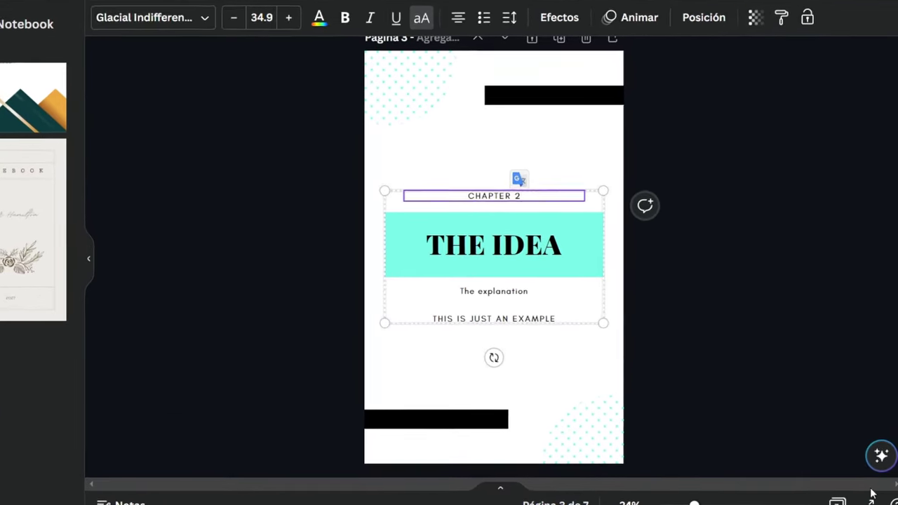
click(565, 186)
key(ctrl+alt+g)
Step: Change page 4's chapter label to CHAPTER 3
double_click(444, 156)
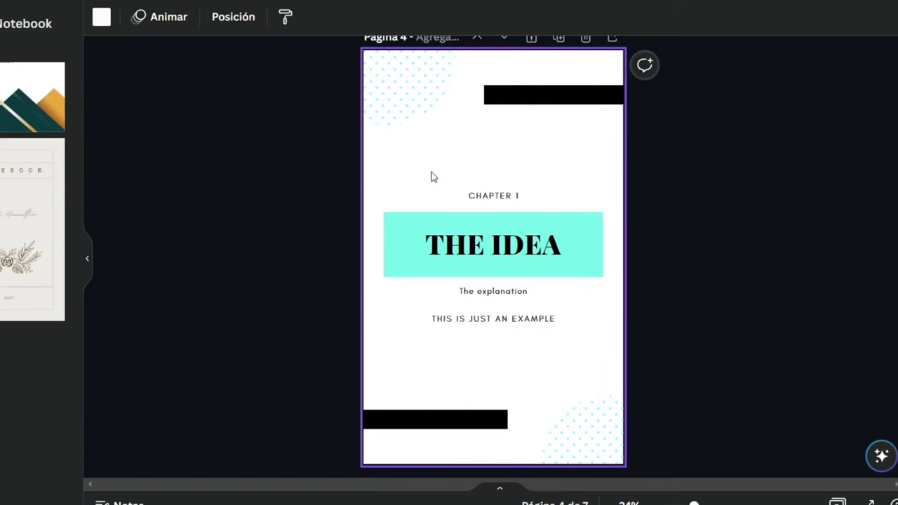
click(511, 196)
double_click(525, 200)
key(End)
key(BackSpace)
text(5)
key(Escape)
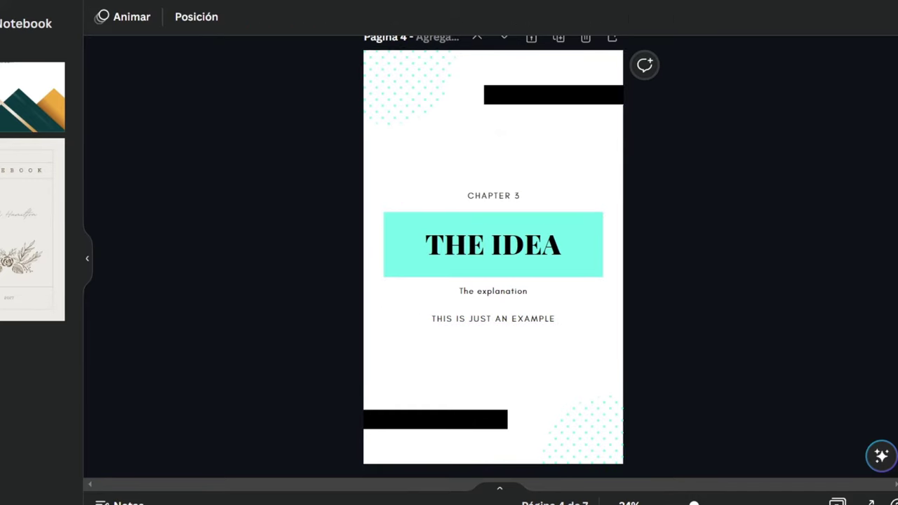
key(ctrl+alt+g)
Step: Edit page 5's chapter label to CHAPTER 4 and return to the page grid
double_click(621, 161)
click(526, 199)
click(526, 196)
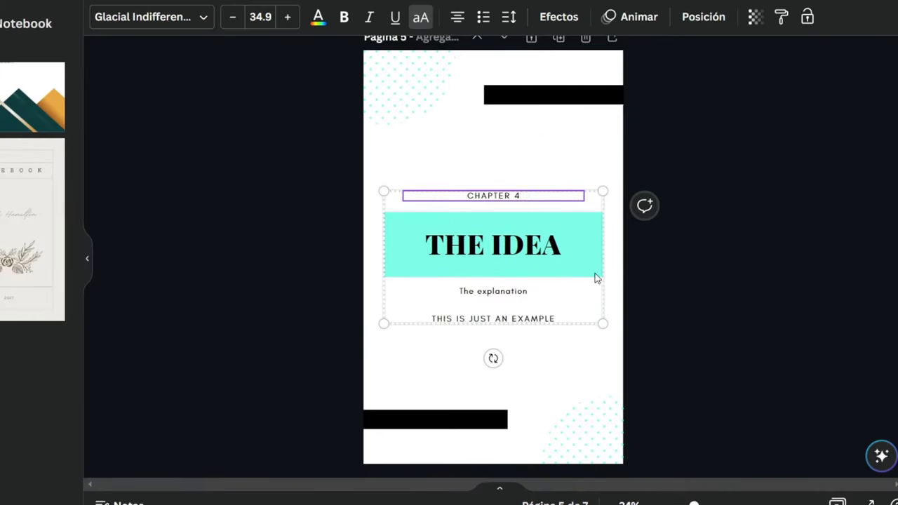
click(740, 359)
key(ctrl+alt+g)
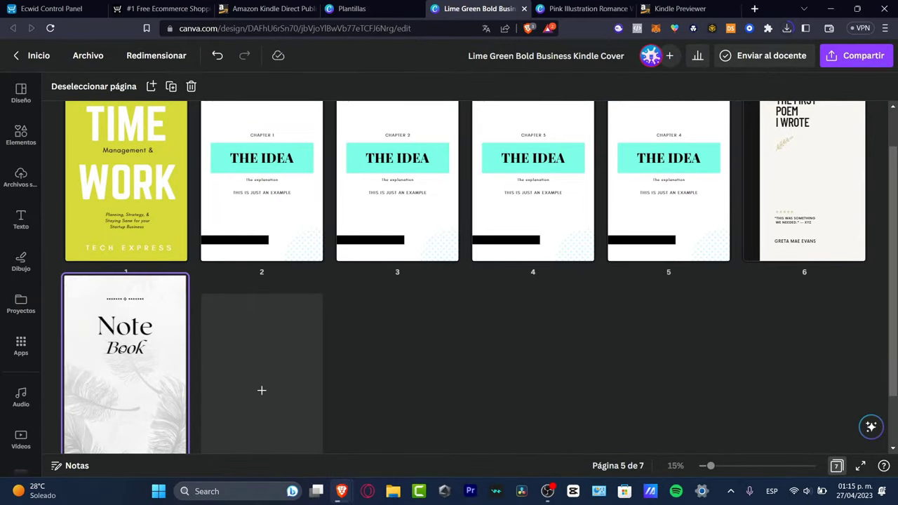
Step: Reorder pages in grid view and use Duplicar página on the 'FIRST POEM I WROTE' page
drag(123, 347, 537, 391)
scroll(537, 390, up, 1)
drag(802, 238, 385, 228)
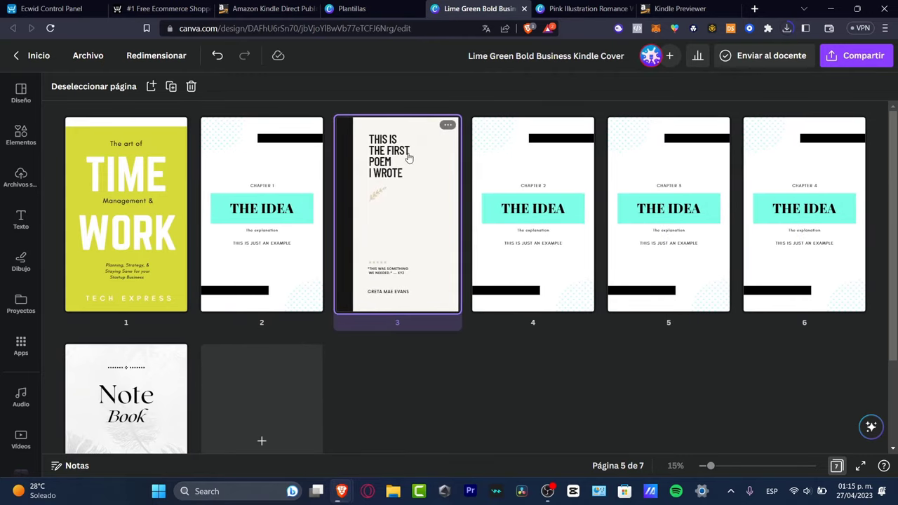
click(452, 126)
click(522, 161)
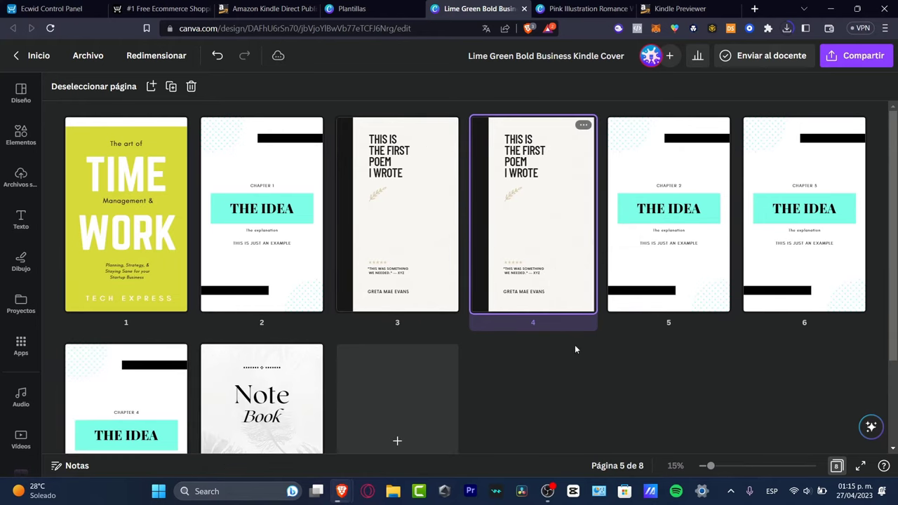
Step: Duplicate the poem page pair with Ctrl+D and place copies after Chapter 4 and Chapter 2
drag(532, 321, 469, 260)
key(ctrl+d)
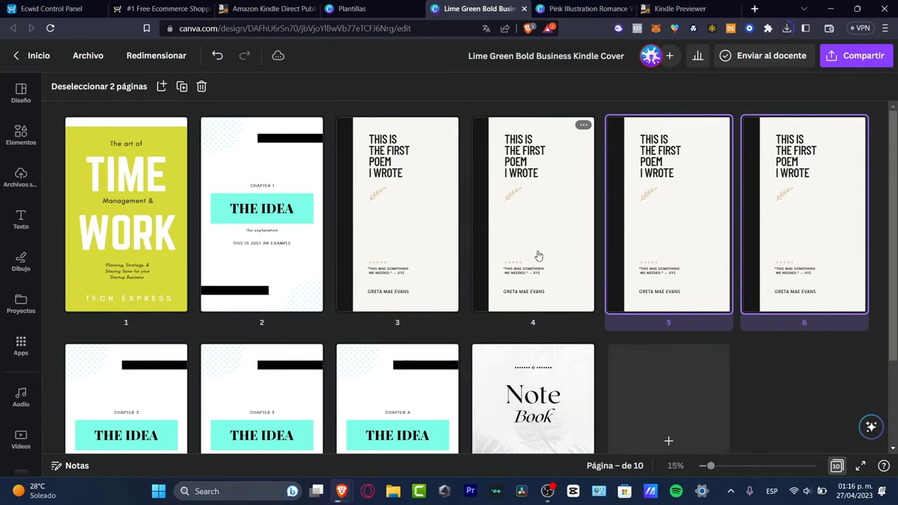
drag(678, 241, 239, 363)
drag(665, 154, 350, 349)
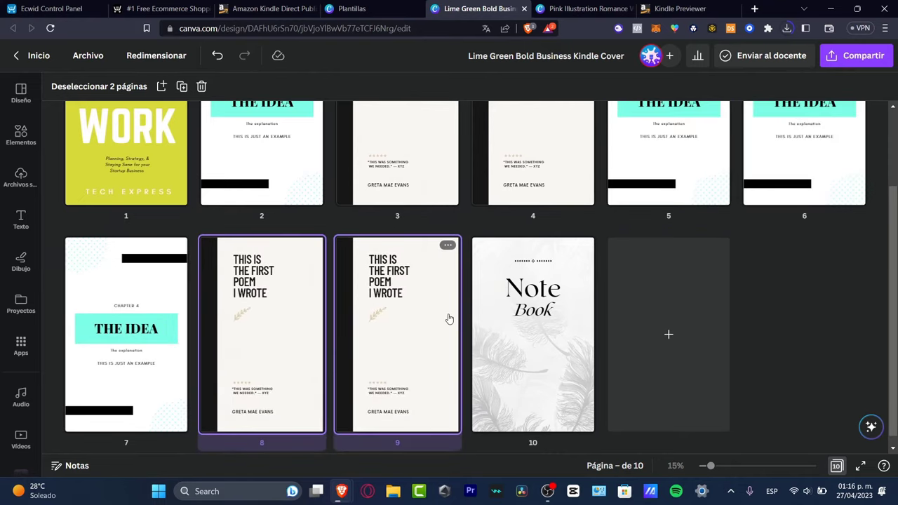
key(ctrl+d)
drag(673, 302, 747, 218)
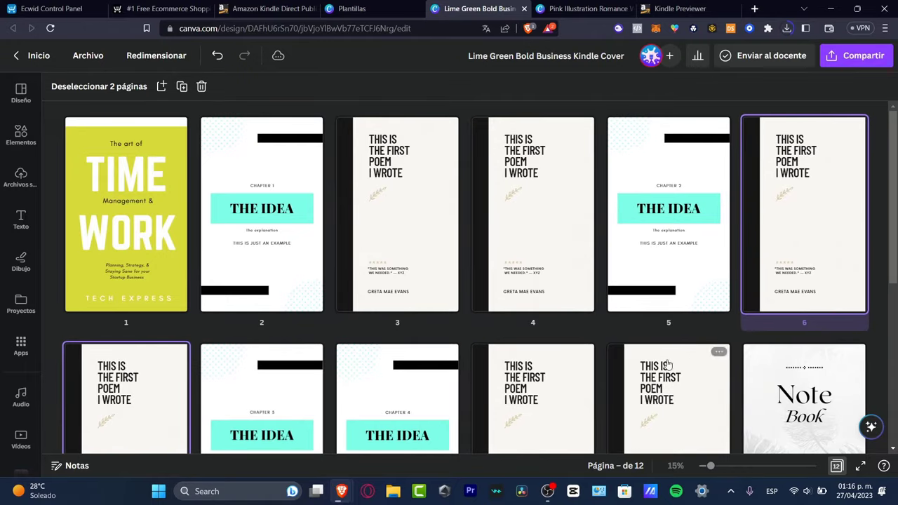
Step: Duplicate the poem pair once more and place it, giving 14 pages in total
key(ctrl+d)
drag(310, 385, 594, 362)
scroll(631, 350, down, 3)
scroll(658, 337, down, 2)
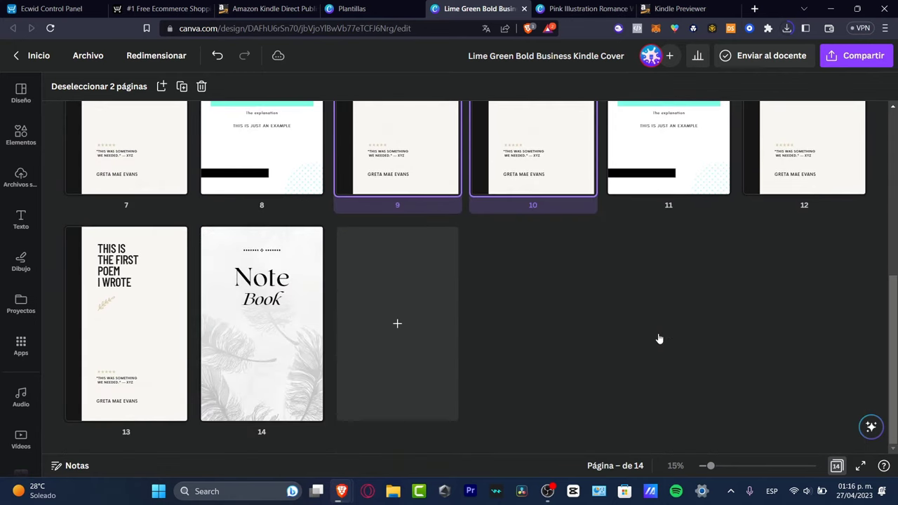
scroll(653, 338, up, 5)
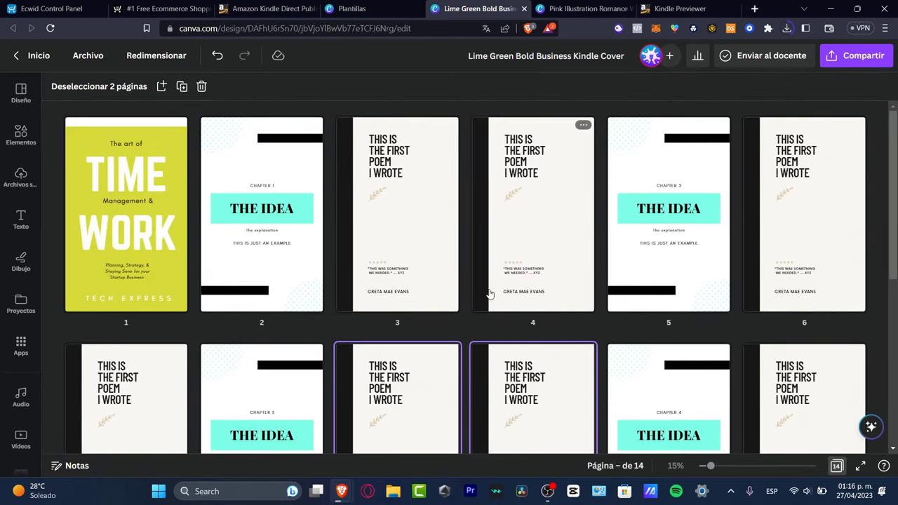
Step: On page 14, replace 'Note' with 'Last Thoughts' and widen the title box to fit
scroll(465, 281, down, 5)
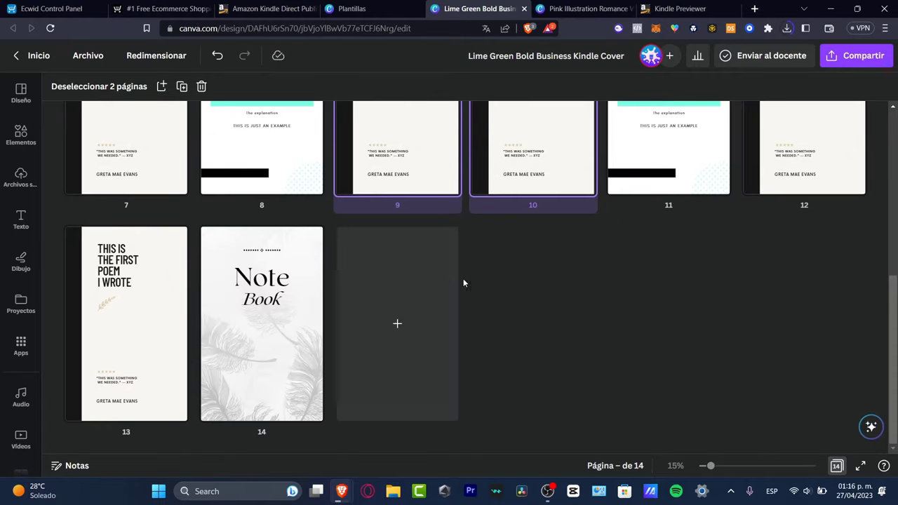
double_click(249, 334)
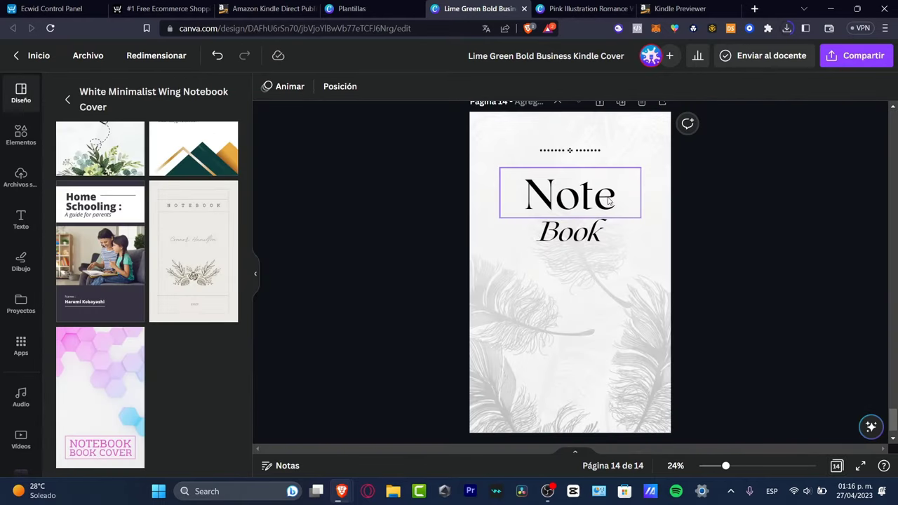
double_click(605, 202)
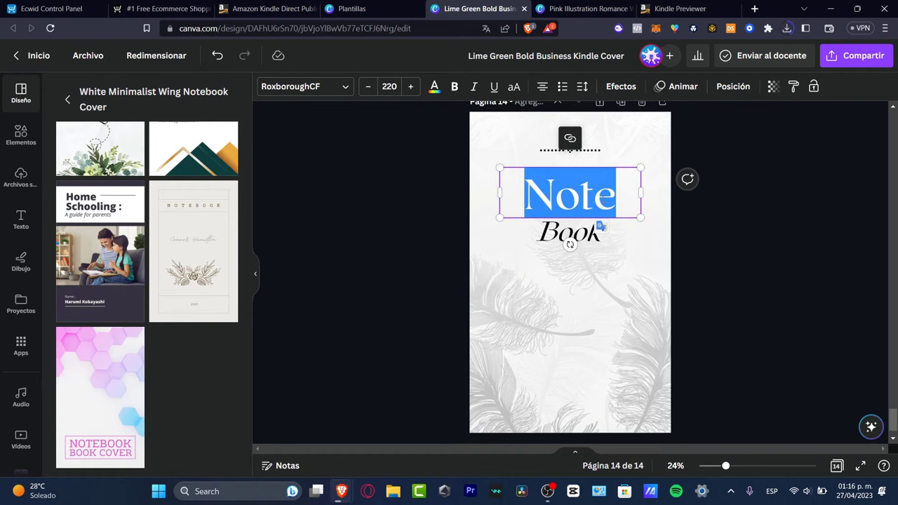
text(Last Thoug)
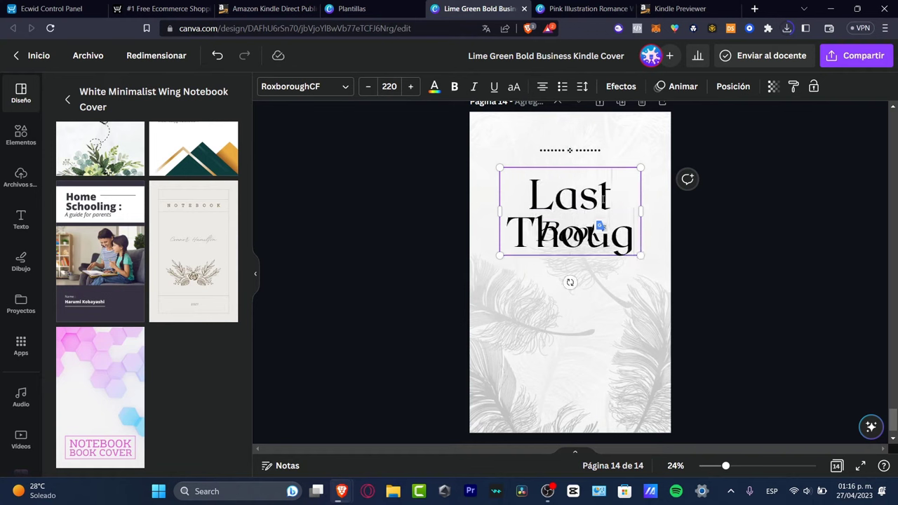
text(hts)
drag(640, 198, 651, 200)
click(651, 261)
click(554, 180)
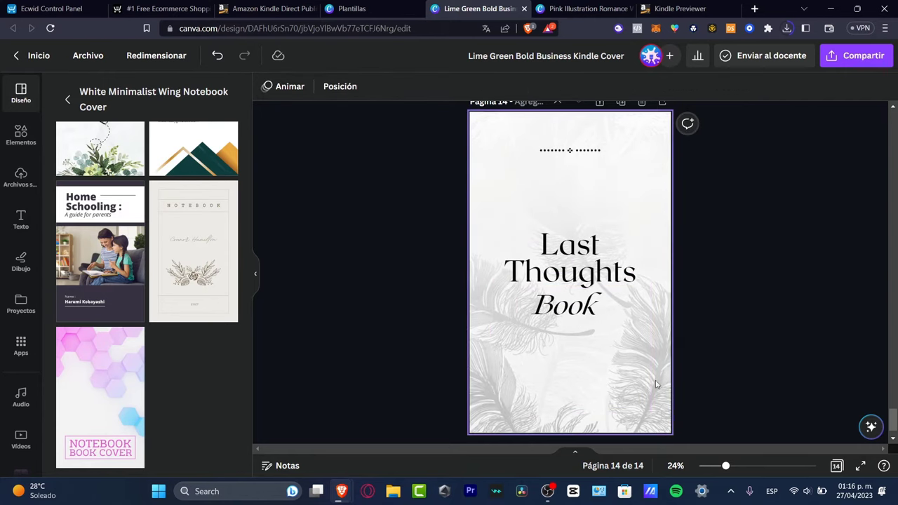
Step: Show the overview of all 14 pages, then open Windows search
click(837, 466)
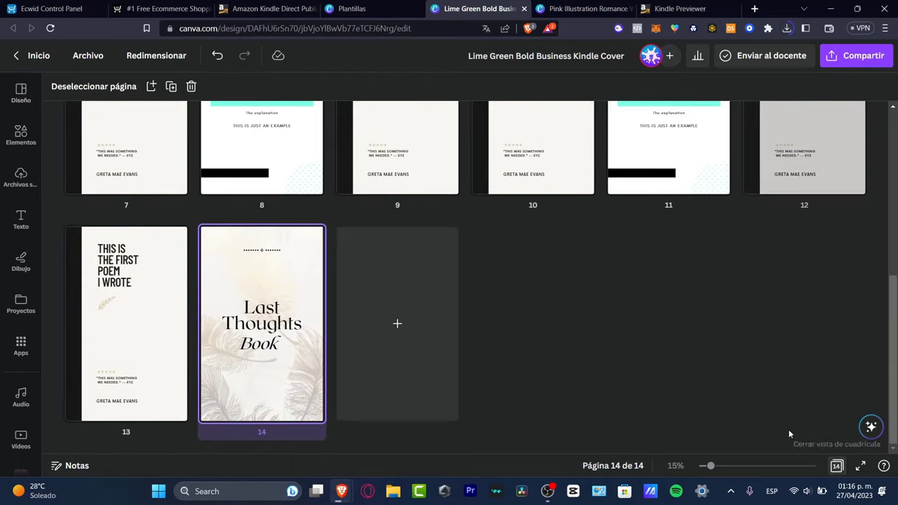
scroll(636, 329, up, 2)
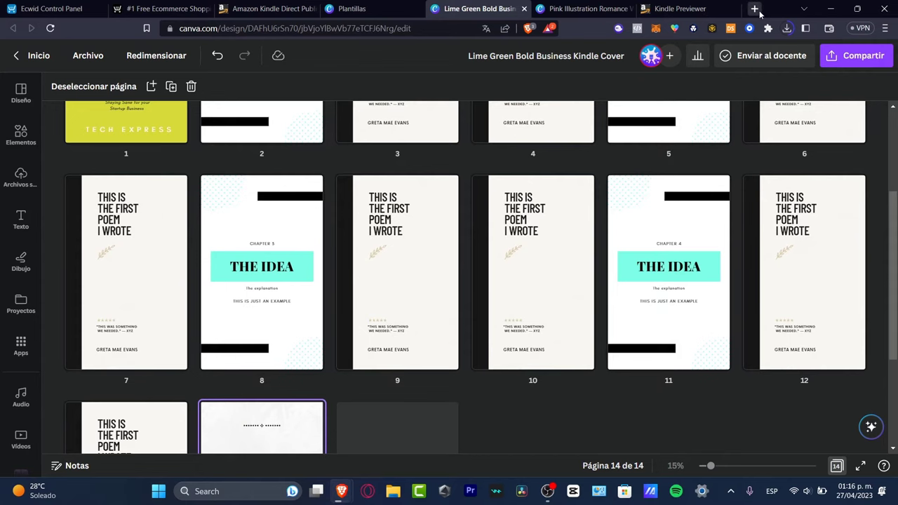
click(232, 491)
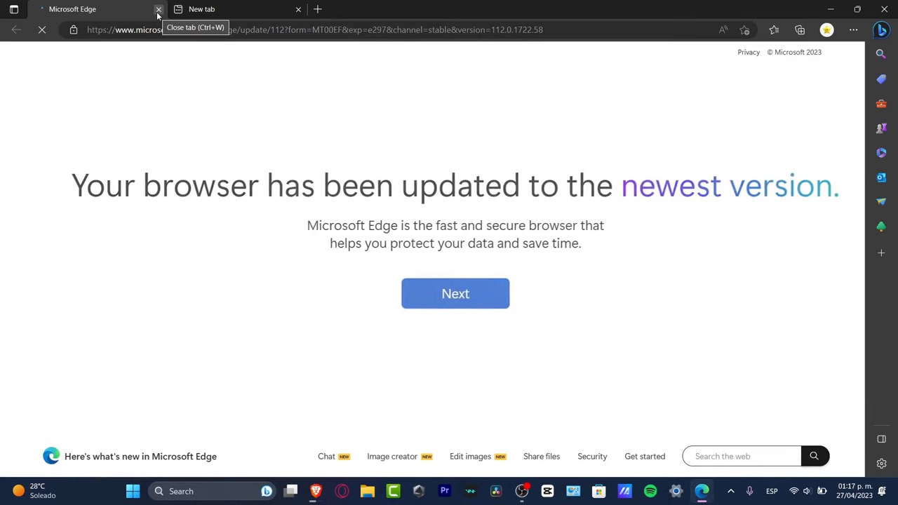
Step: Step through the Edge What's new slides to the Chat feature and open the Bing sidebar
click(459, 301)
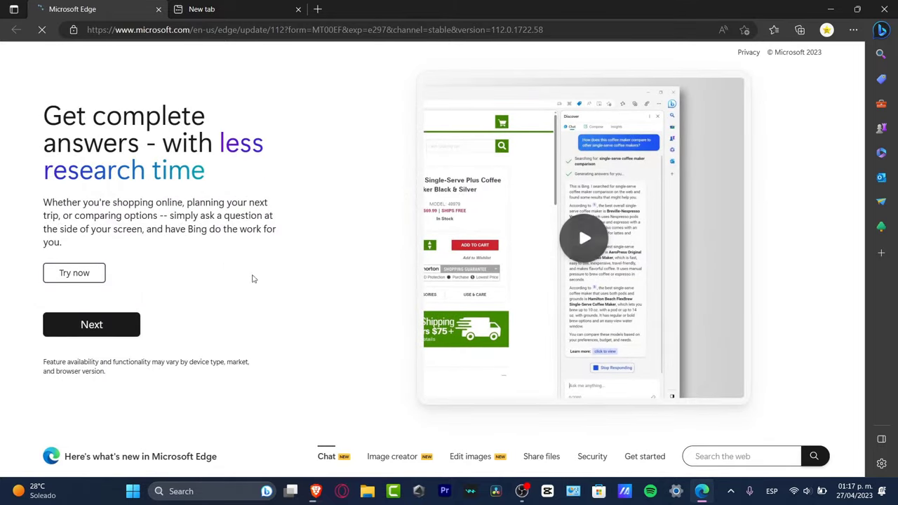
click(103, 329)
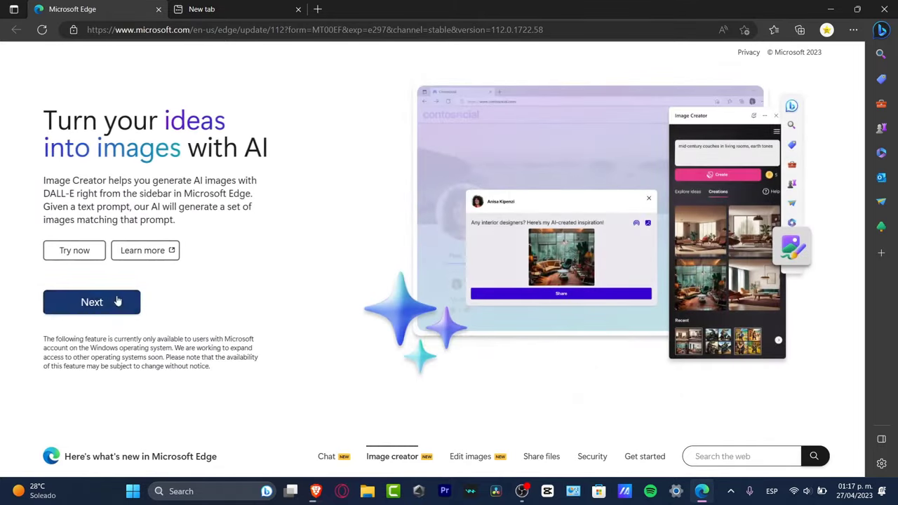
click(118, 302)
click(127, 340)
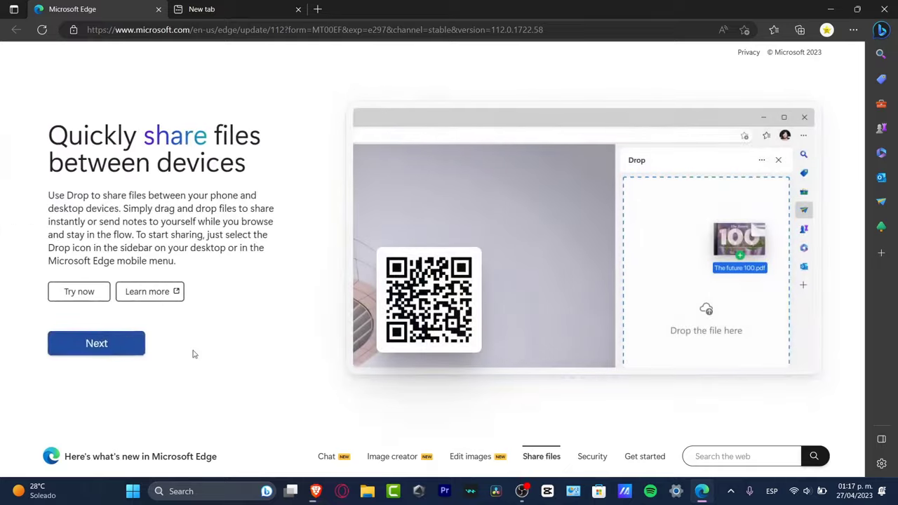
click(333, 460)
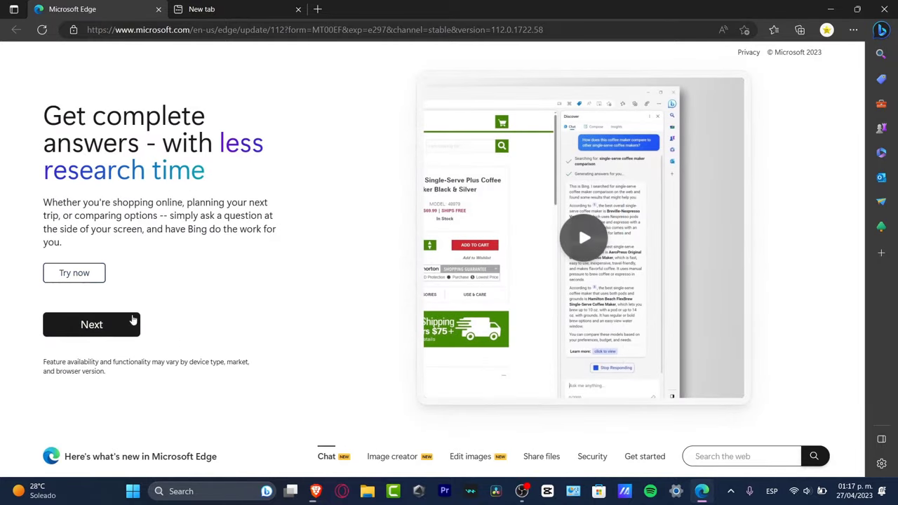
click(77, 277)
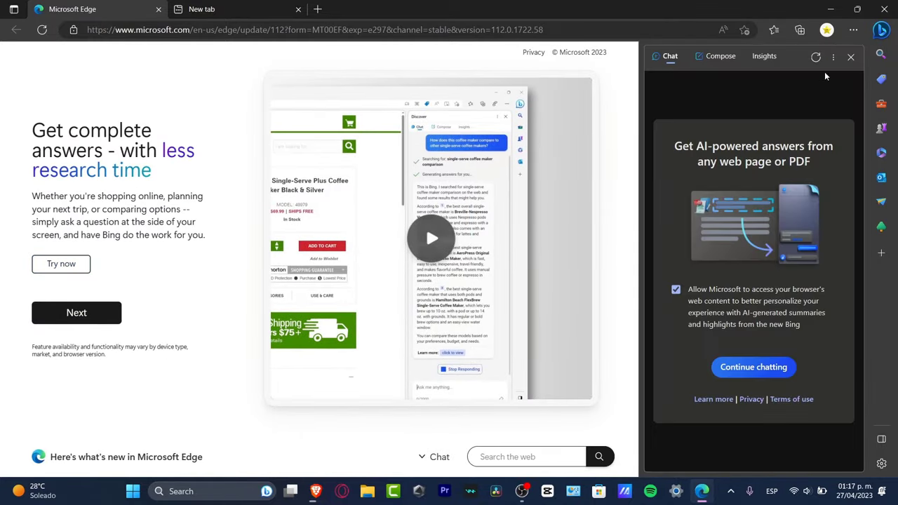
Step: Accept Bing's consent and send 'i want to write a book but i think i am a newbie', asking for basic rules
click(753, 367)
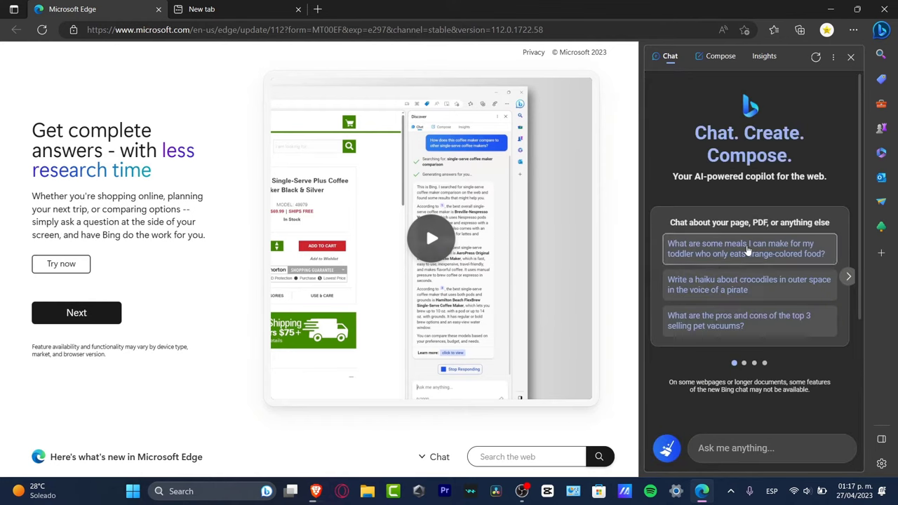
click(746, 444)
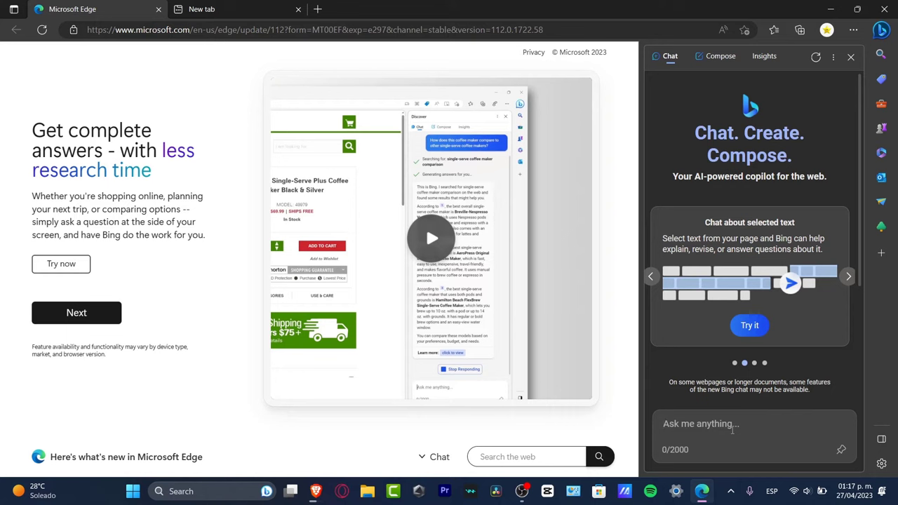
text(i want )
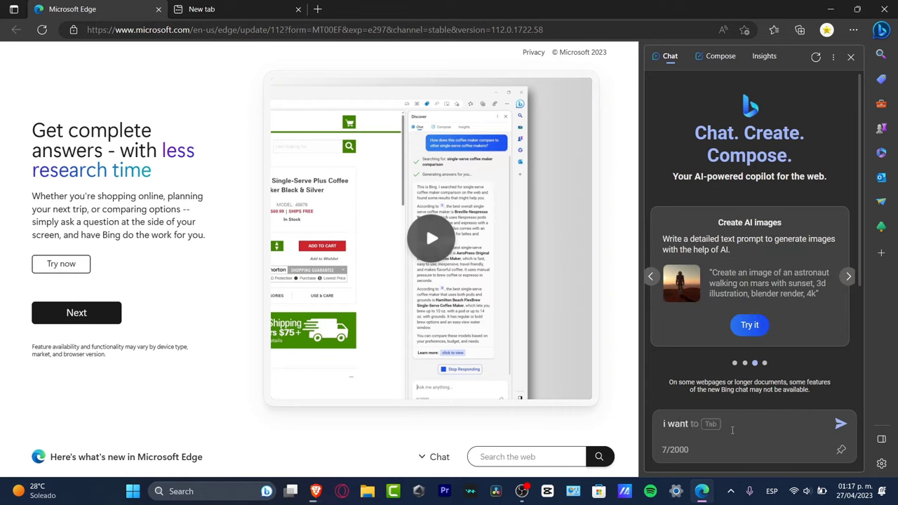
text(to wr)
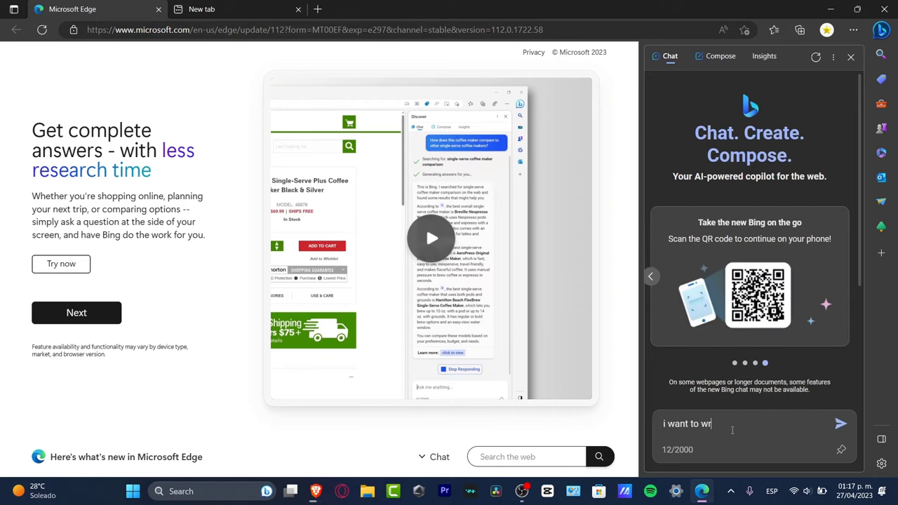
text(ite a book but i think i )
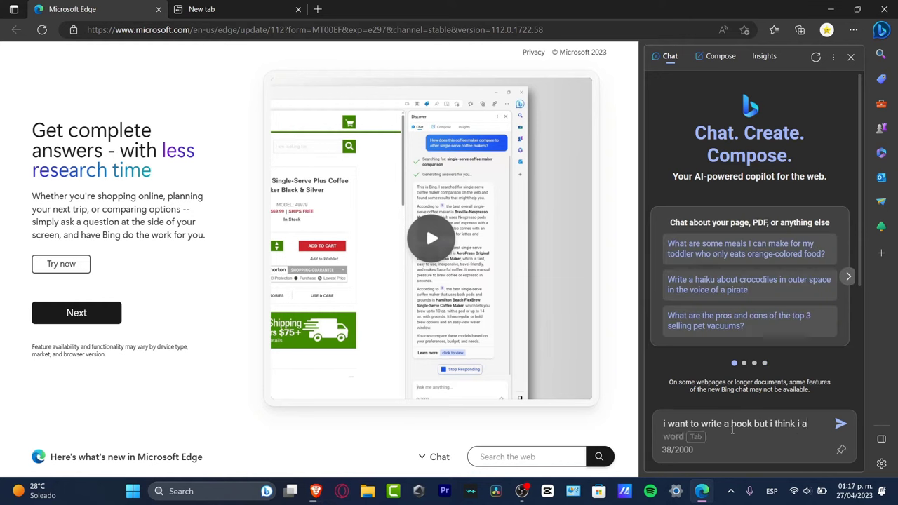
text(am a newb)
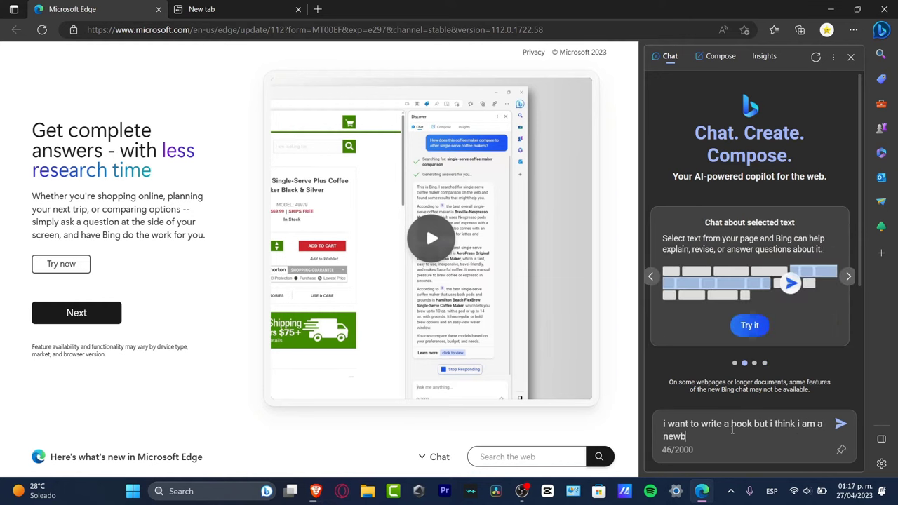
text(ie, thll the basic)
key(BackSpace)
text(s)
key(BackSpace)
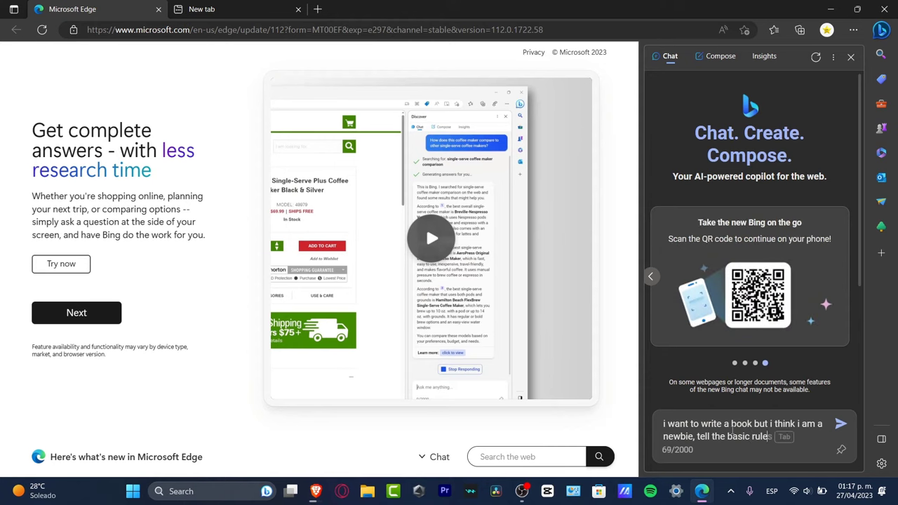
key(Tab)
key(Tab)
text(write a)
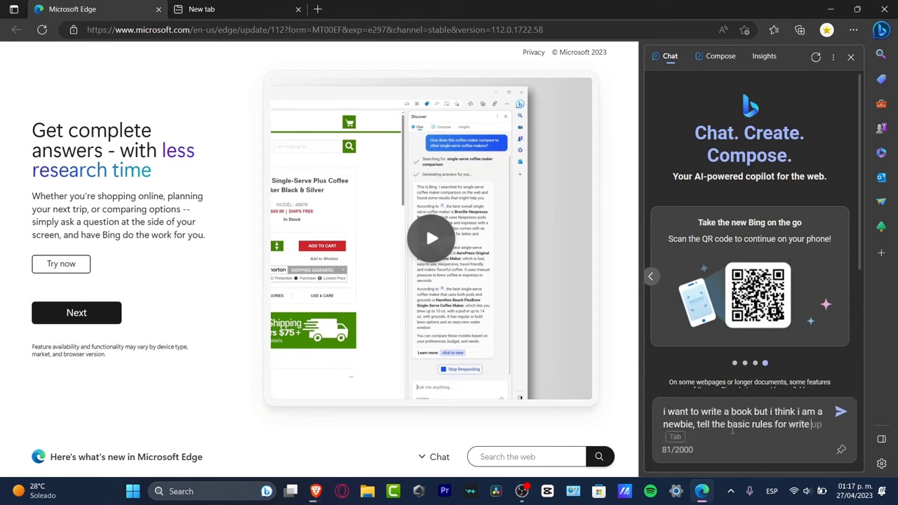
key(Tab)
key(Tab)
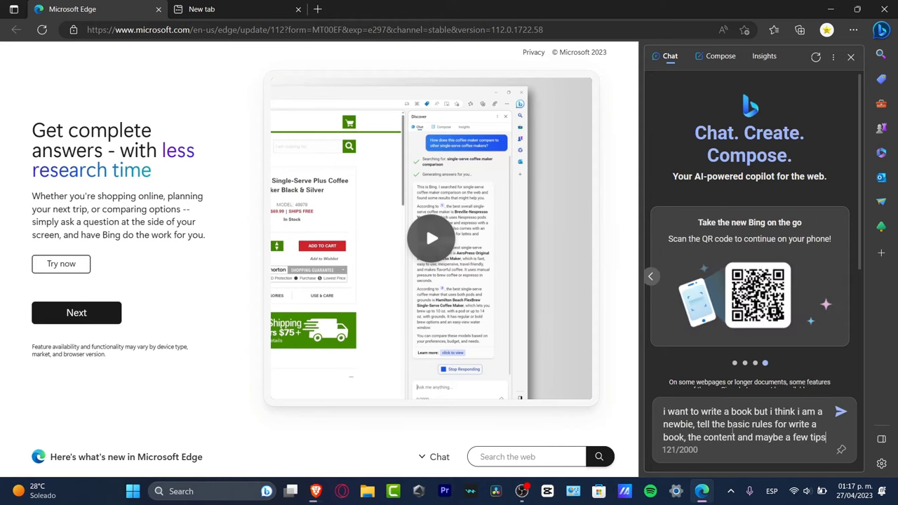
key(Return)
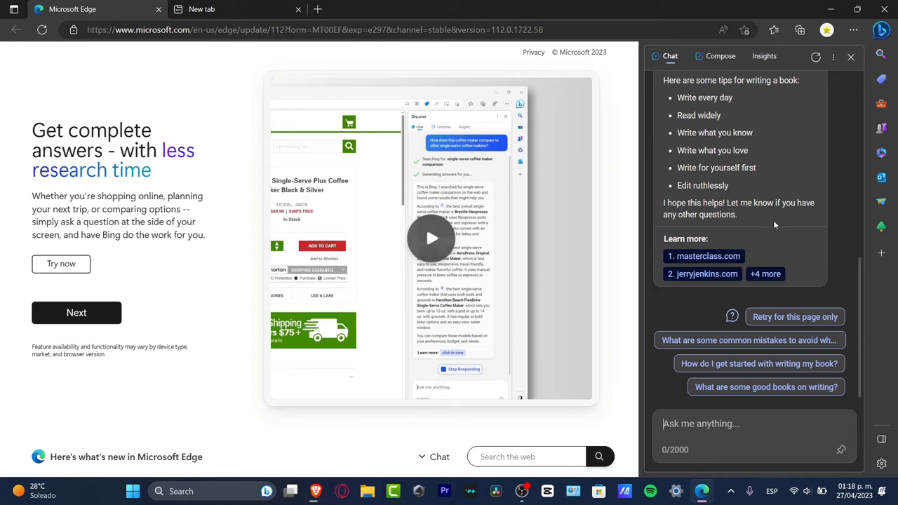
Step: Scroll through Bing's reply to read the book-writing rules and tips like 'Write every day'
scroll(775, 225, up, 2)
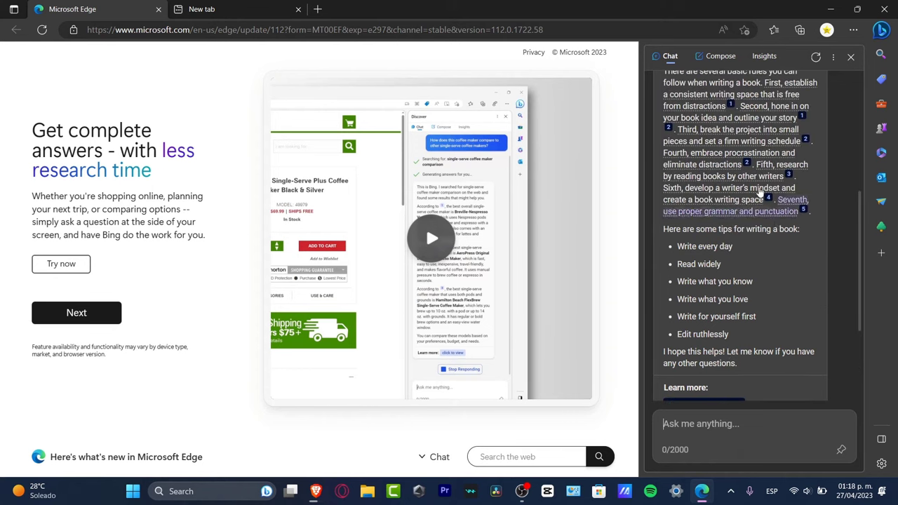
scroll(775, 225, down, 2)
scroll(761, 252, up, 5)
scroll(746, 284, down, 5)
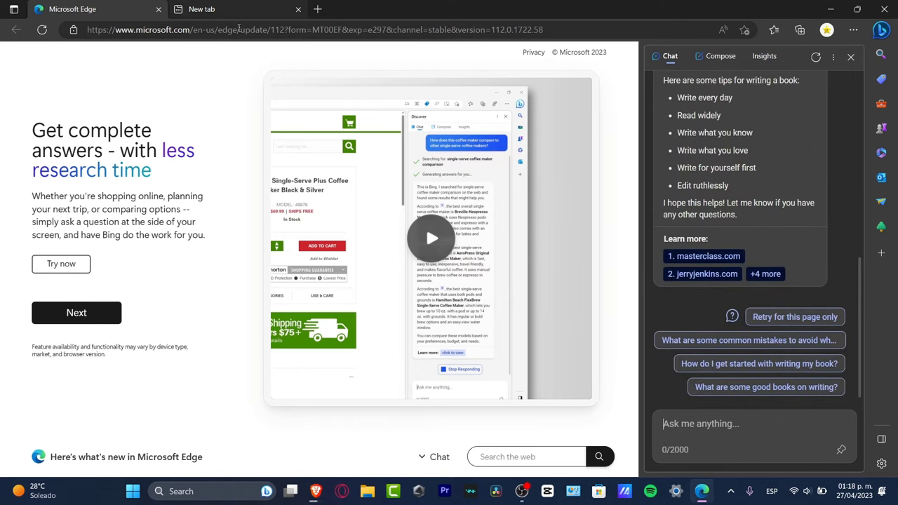
Step: Download all 14 pages of the Canva design as a PDF estándar
mouse_move(315, 499)
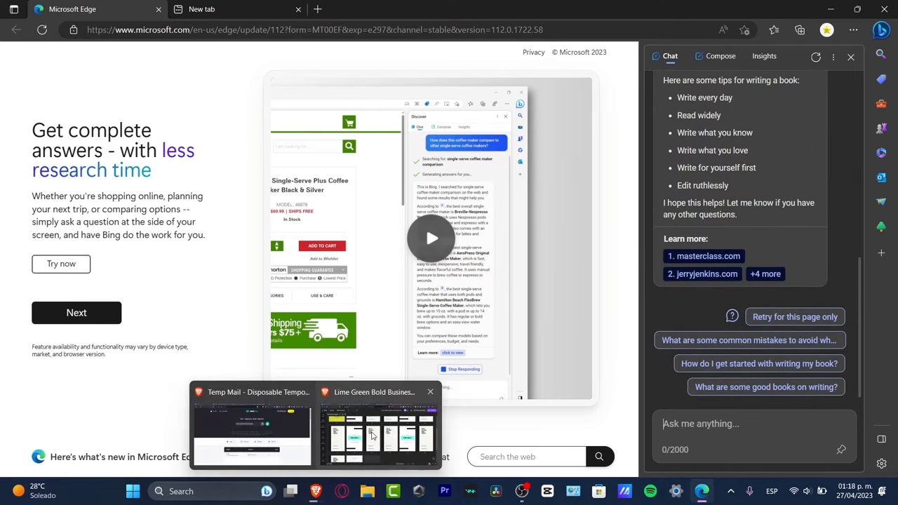
click(373, 435)
click(854, 55)
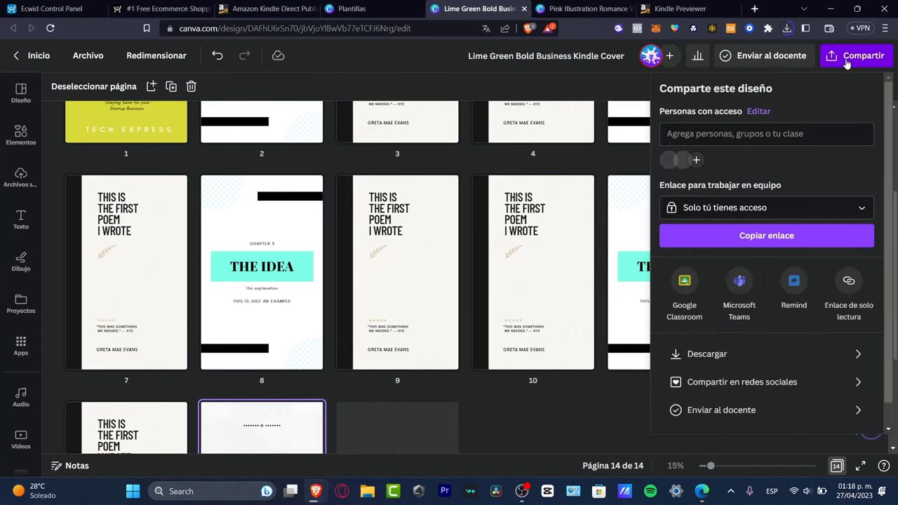
click(737, 357)
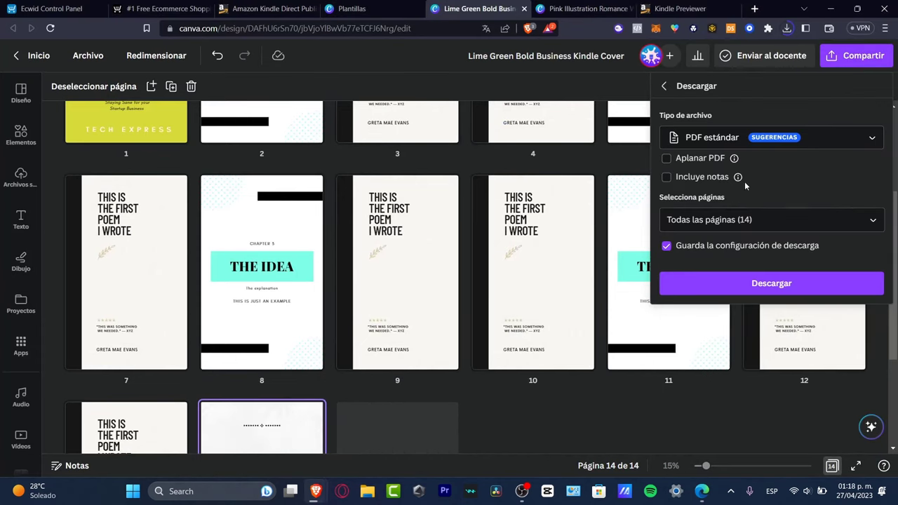
click(770, 284)
Step: On the KDP bookshelf, save the ebook PDF and start creating a new Kindle eBook
click(242, 9)
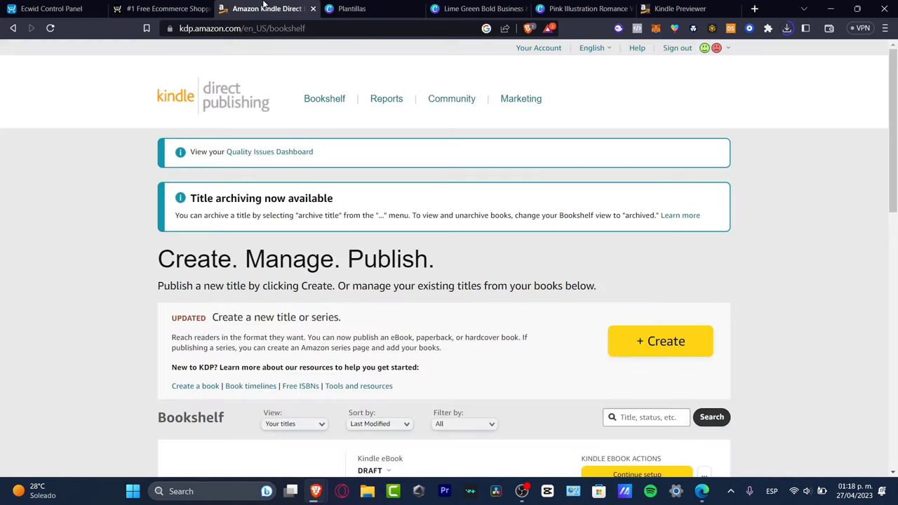
click(673, 349)
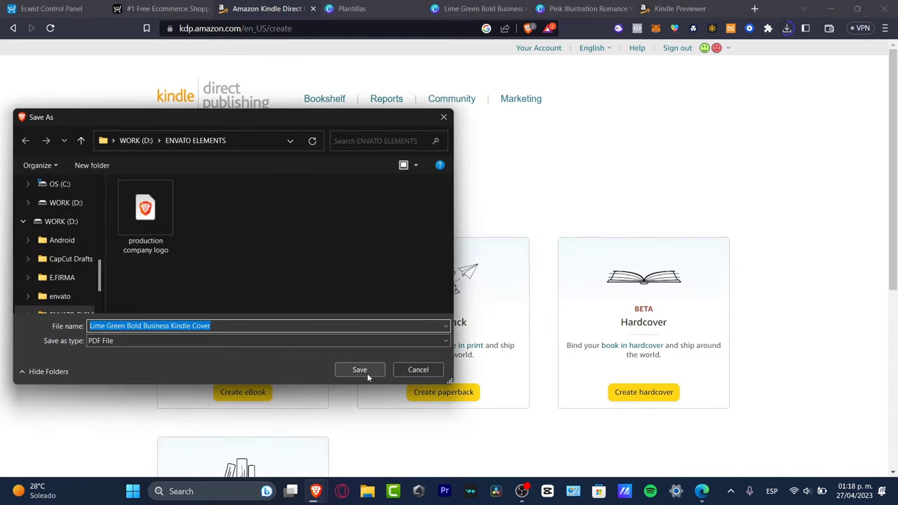
click(366, 373)
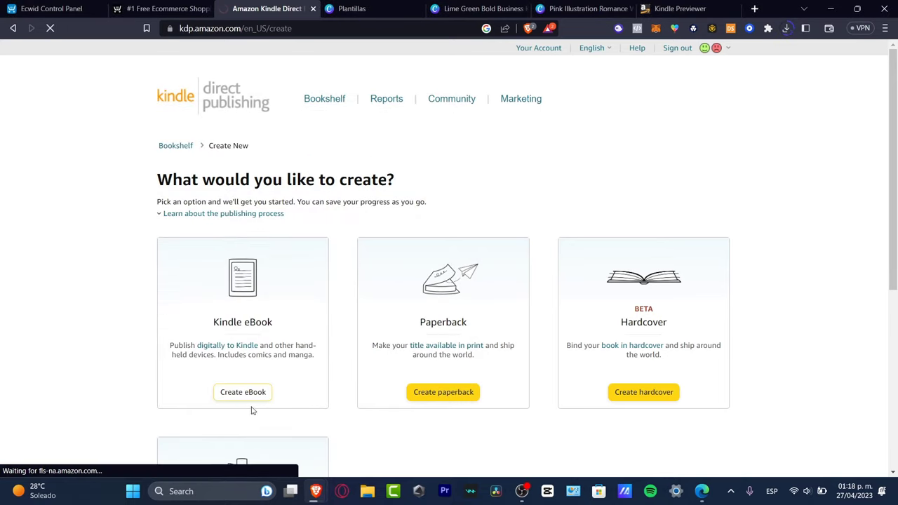
click(261, 395)
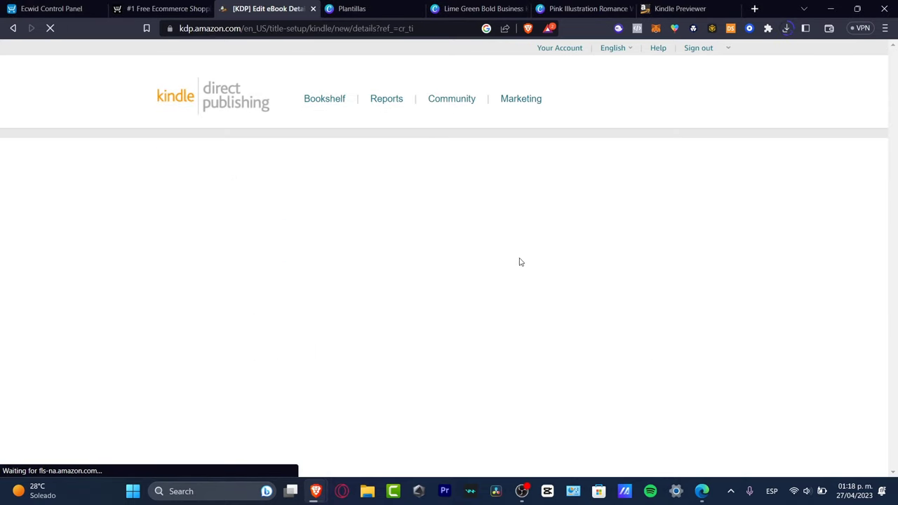
Step: Review the blank Kindle eBook details form from Book Title downward
scroll(474, 229, down, 3)
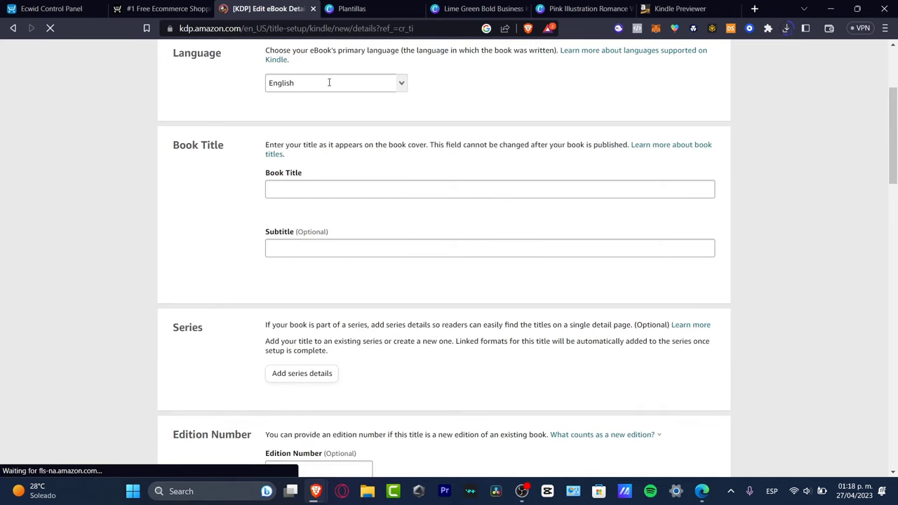
click(360, 187)
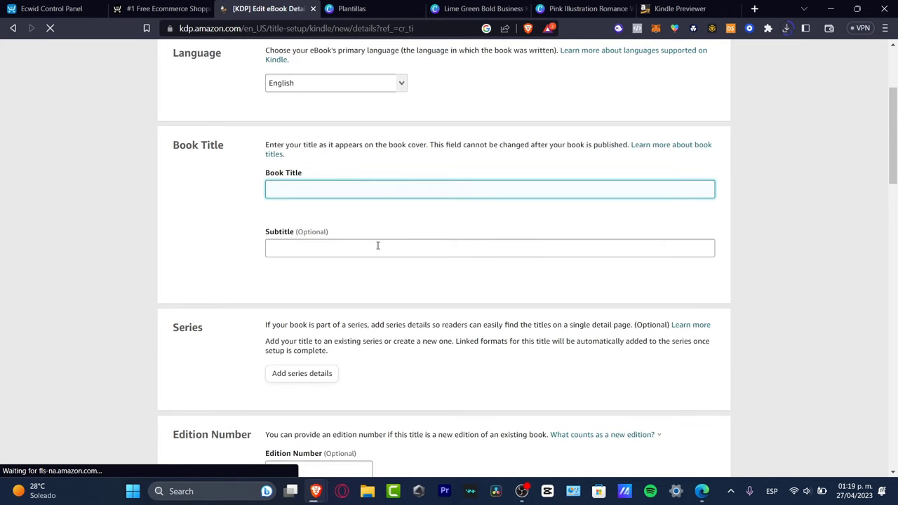
scroll(375, 244, down, 3)
scroll(382, 319, down, 3)
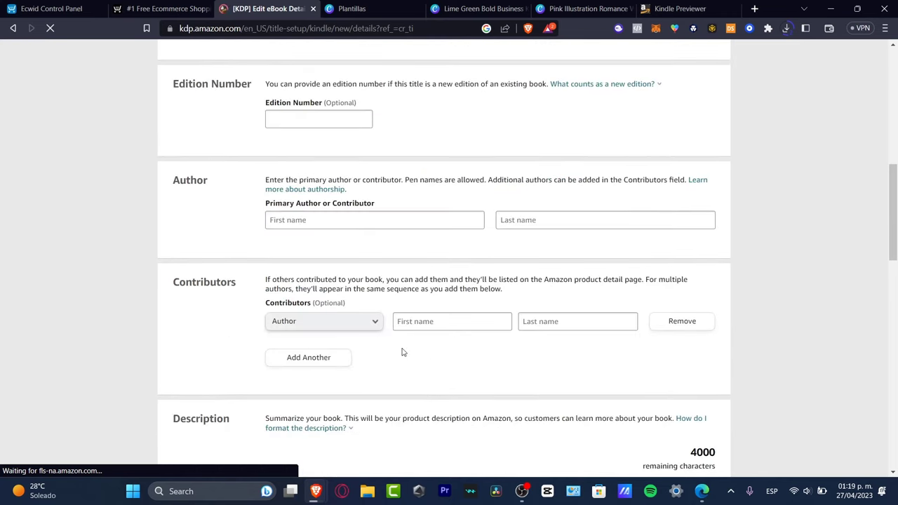
scroll(385, 320, down, 3)
scroll(385, 320, down, 9)
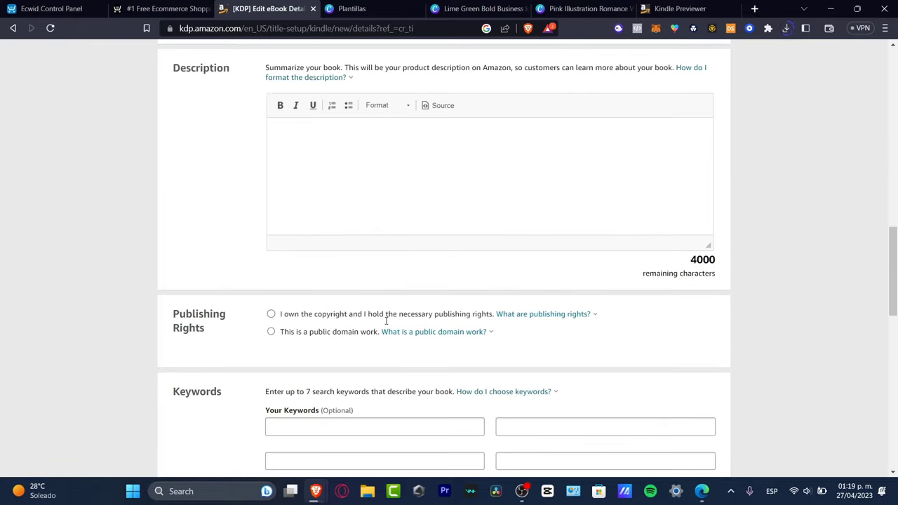
scroll(385, 321, down, 7)
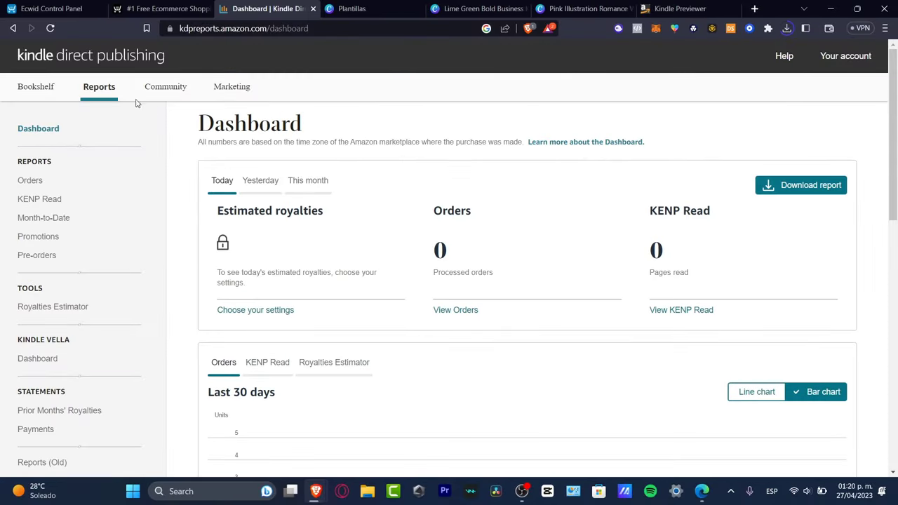
Step: Highlight the Dashboard, Estimated royalties and Orders headings on the KDP Reports page
drag(196, 128, 301, 129)
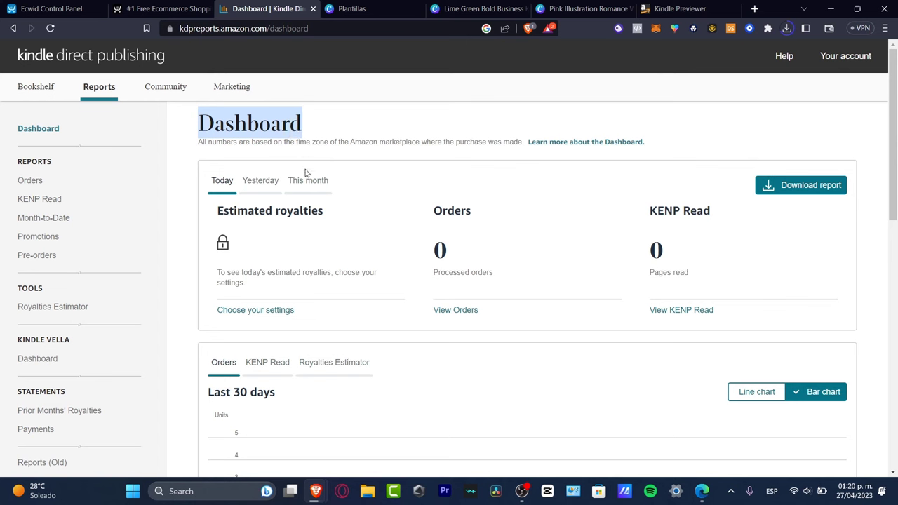
drag(254, 210, 340, 207)
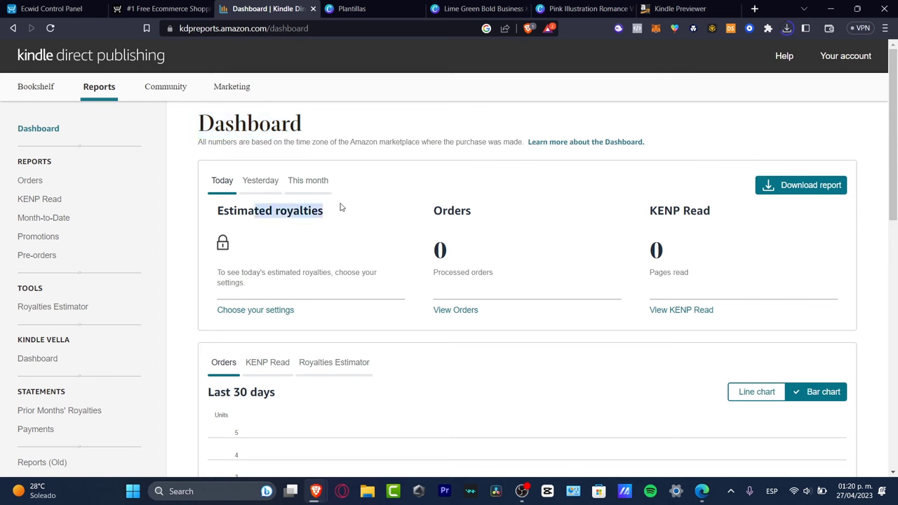
drag(448, 210, 473, 213)
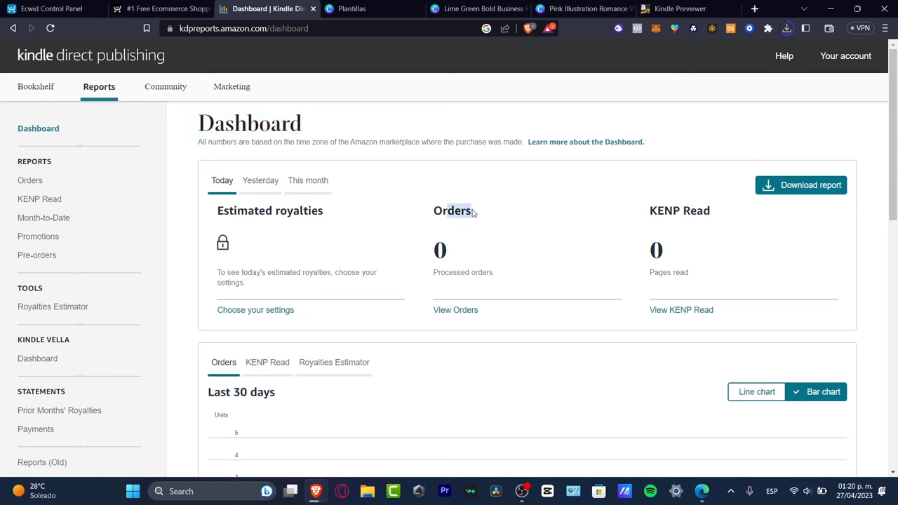
drag(707, 218, 650, 218)
scroll(650, 229, down, 3)
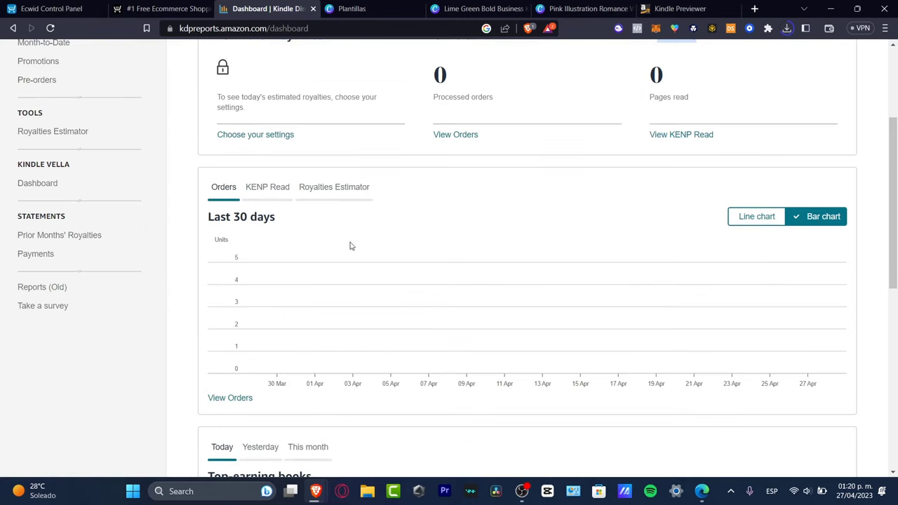
scroll(156, 220, up, 3)
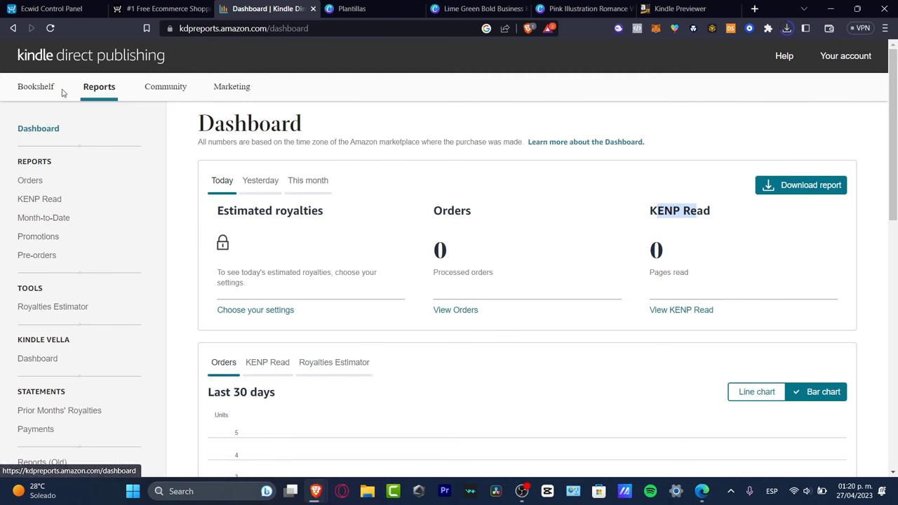
Step: Browse KDP Marketing Resources: KDP Select, Amazon Ads, A+ Content and eBook nominations
click(237, 91)
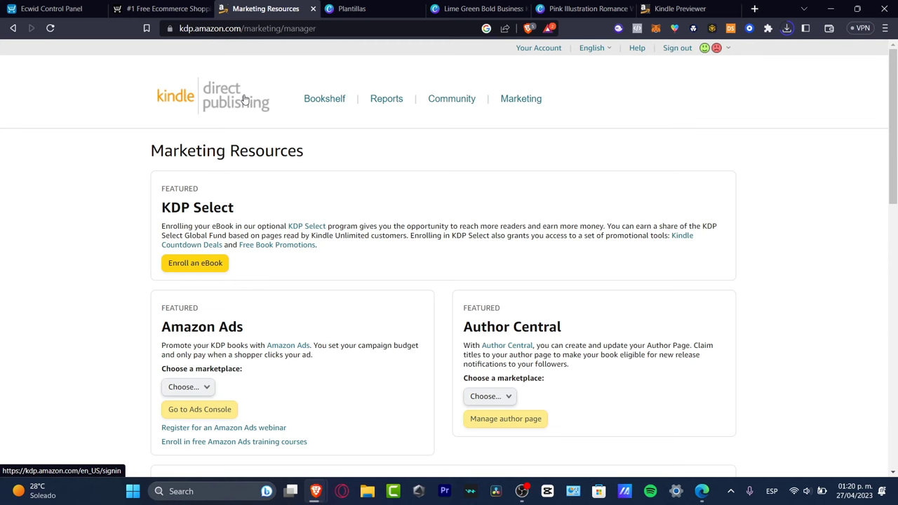
scroll(794, 417, down, 5)
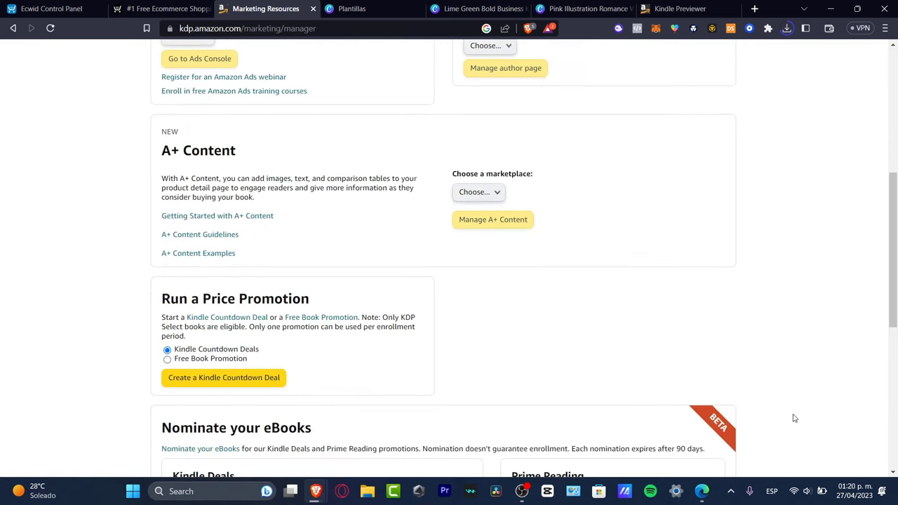
scroll(788, 390, down, 5)
scroll(788, 389, down, 1)
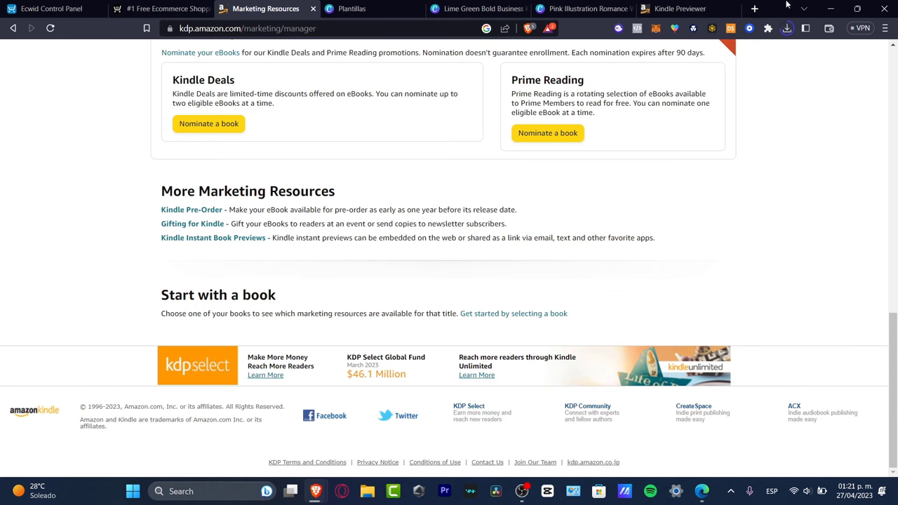
Step: Return to the Lime Green Bold Business design and scroll the page grid up to the TIME WORK cover
click(583, 9)
click(477, 8)
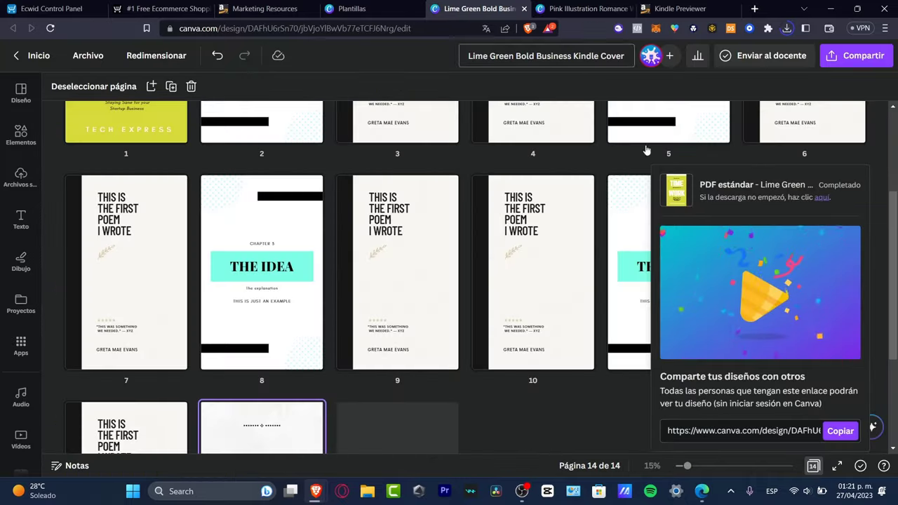
click(523, 401)
scroll(571, 405, up, 2)
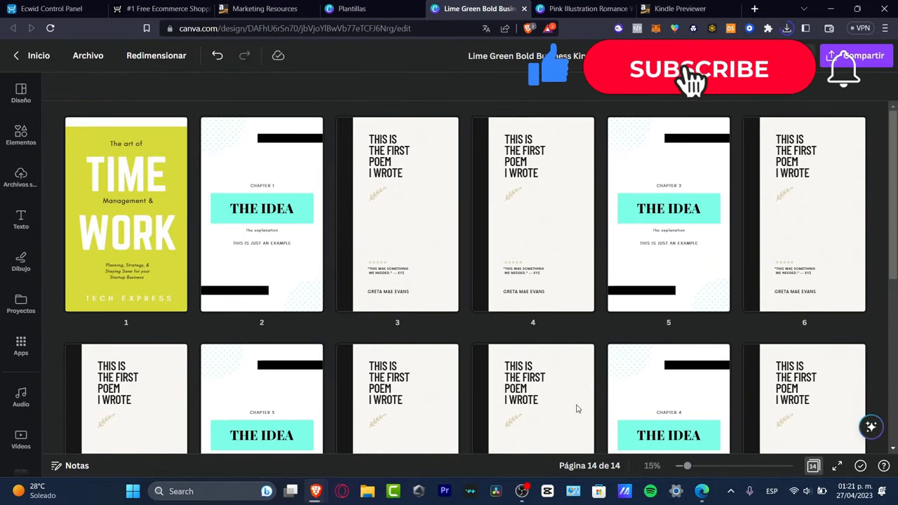